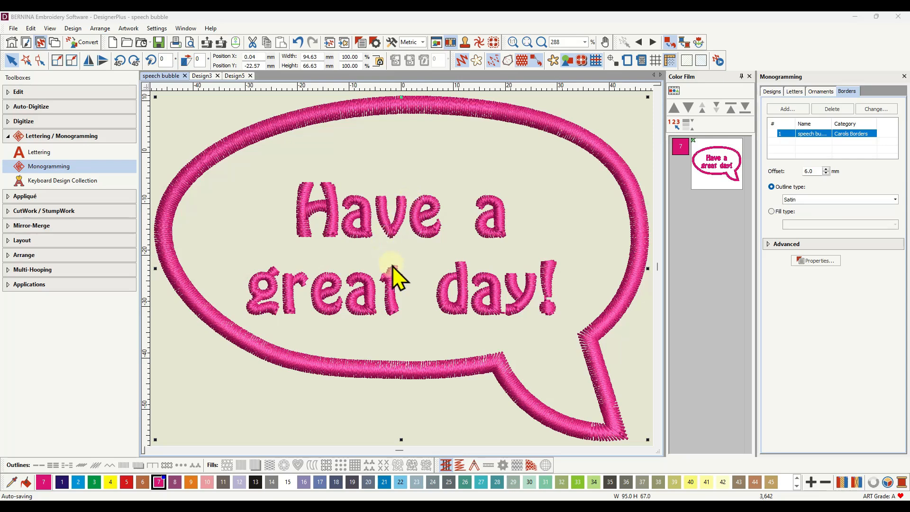
Step: Examine the curvy frame monogram in Design3 and the dog bone monogram in Design5
left_click(202, 76)
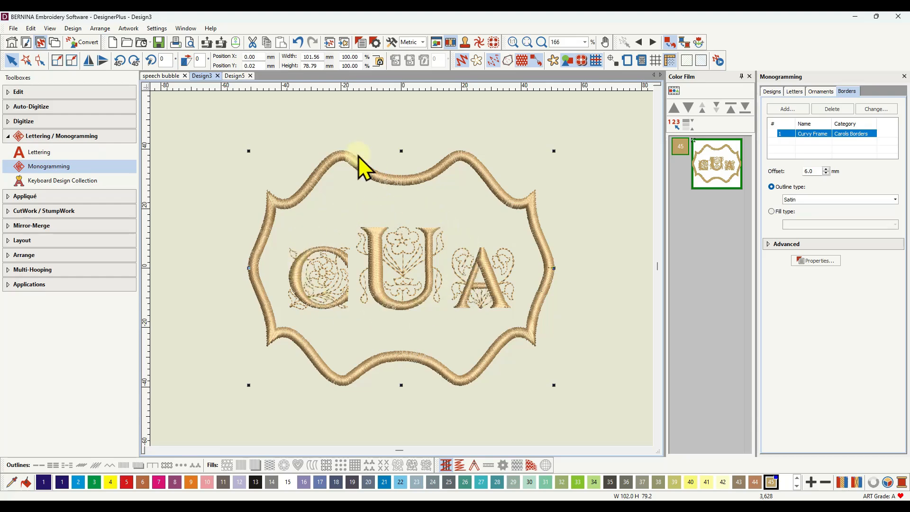
left_click(239, 76)
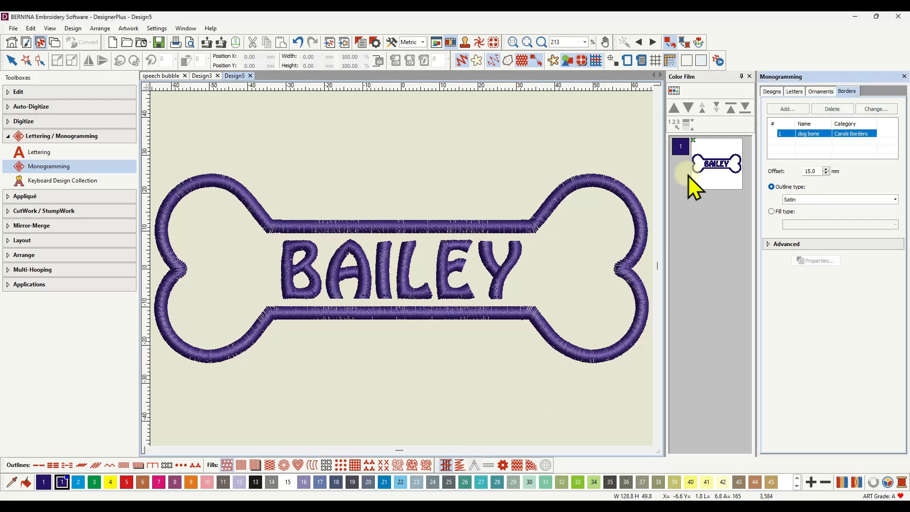
left_click(712, 164)
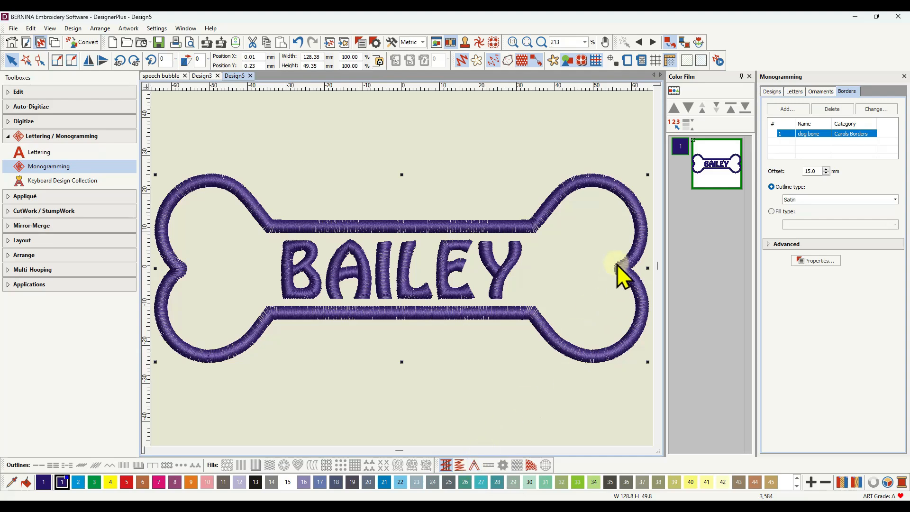
left_click(475, 466)
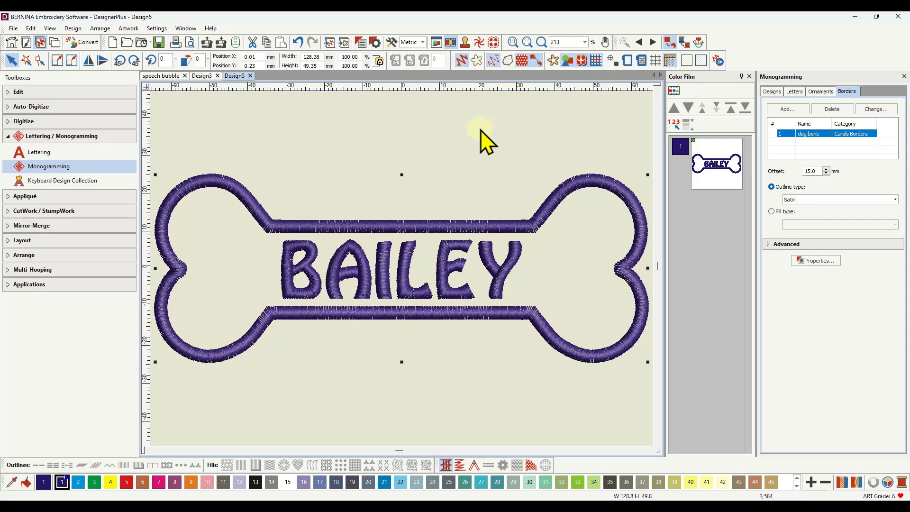
Step: Close Design5, Design3 and the speech bubble design without saving changes
left_click(250, 76)
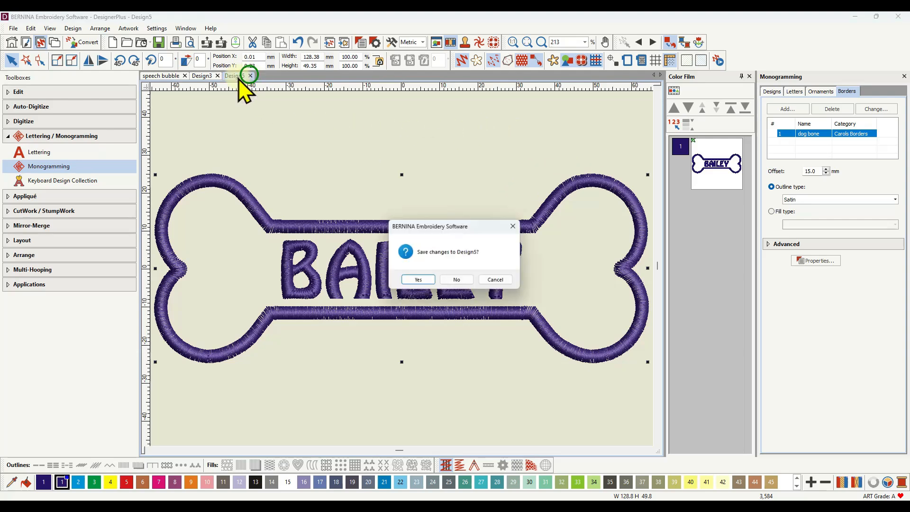
left_click(455, 283)
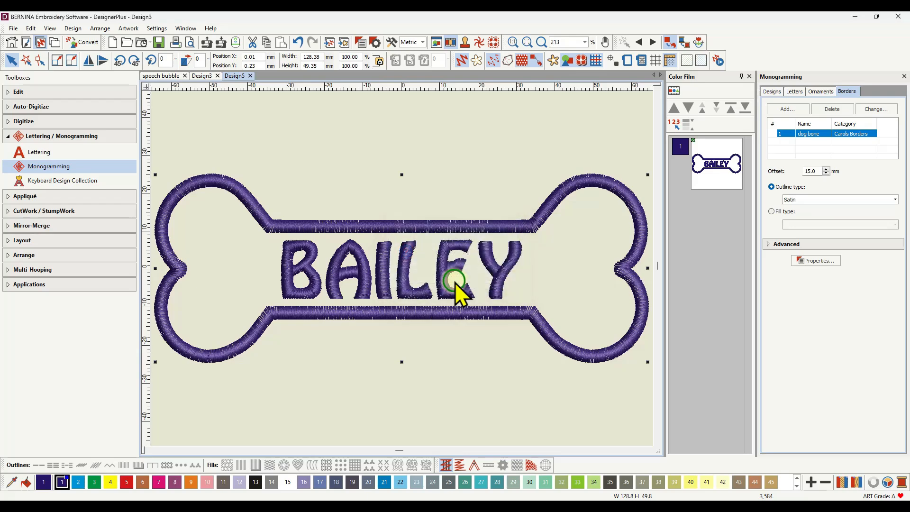
left_click(217, 76)
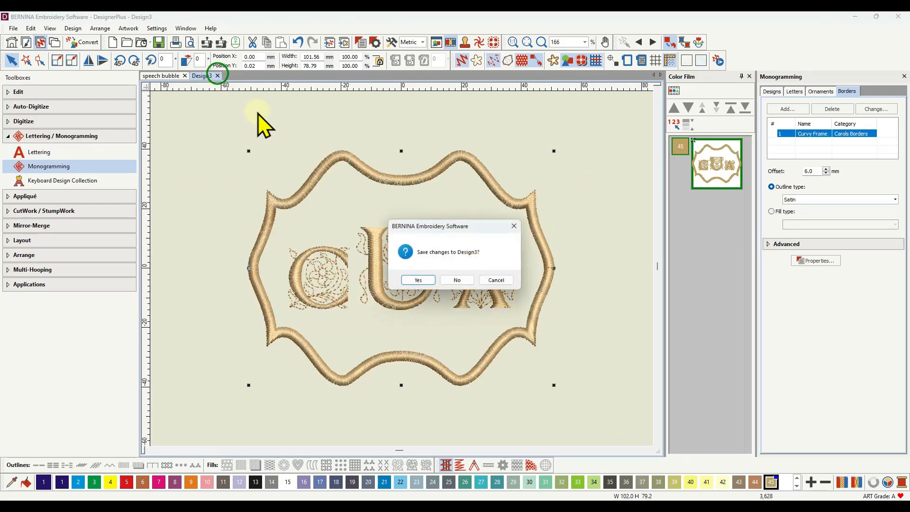
left_click(459, 281)
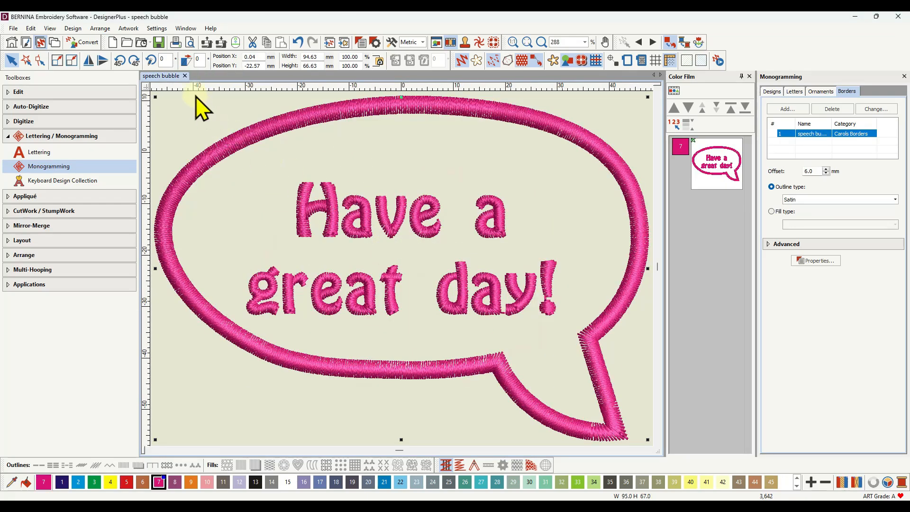
left_click(185, 76)
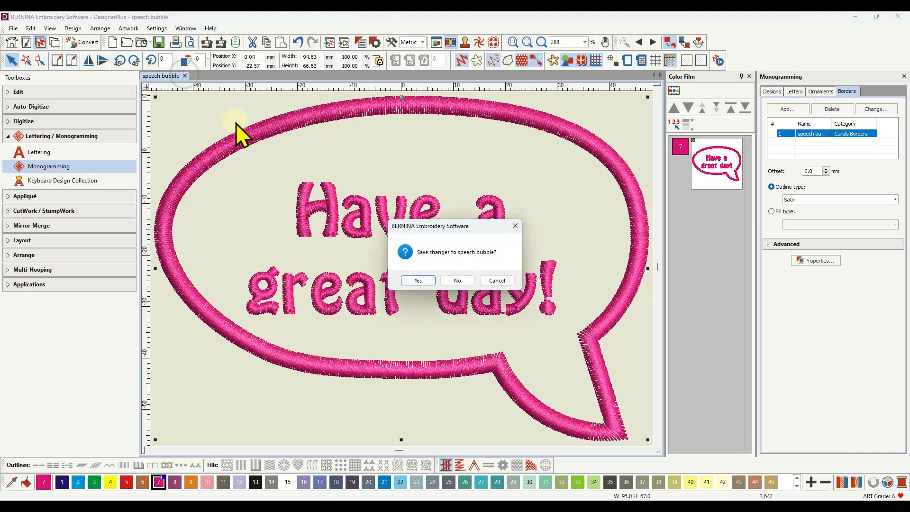
left_click(467, 282)
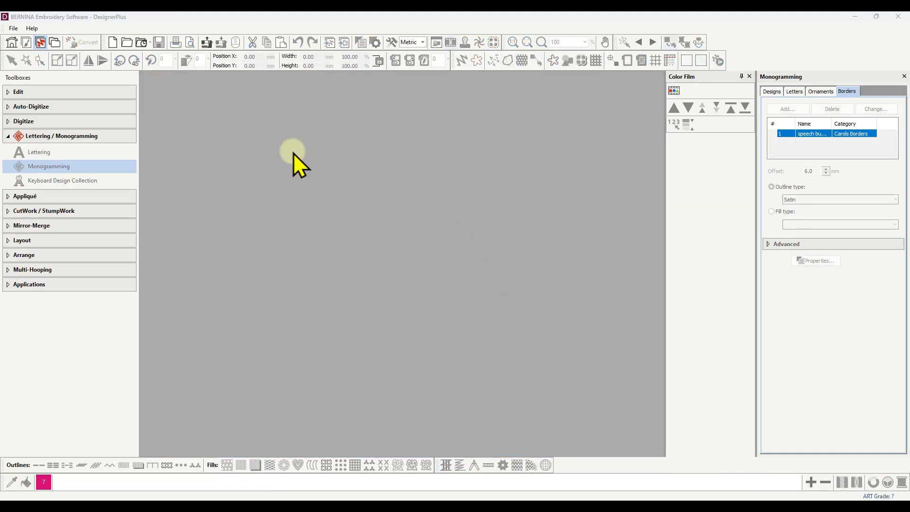
Step: Start a new blank design and insert the cloud outline Shape_30.ART90 from the 01_Basic Shapes folder
left_click(112, 42)
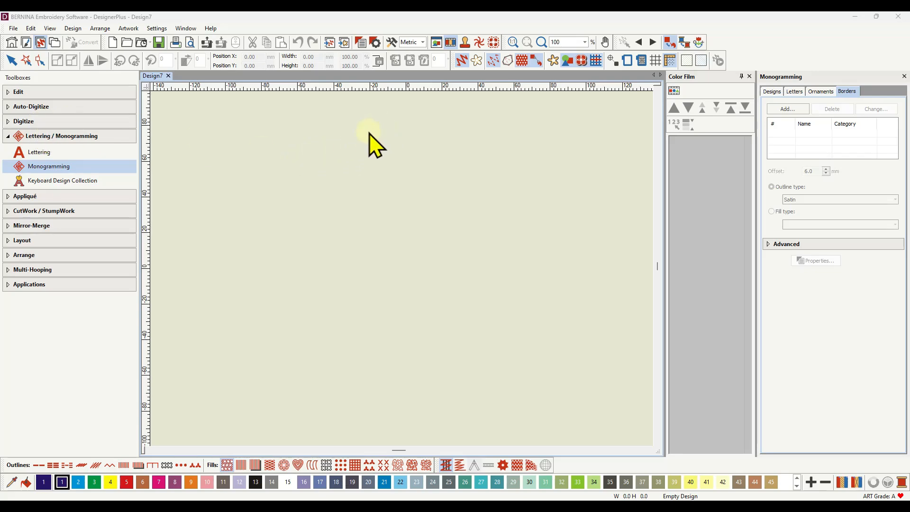
left_click(329, 44)
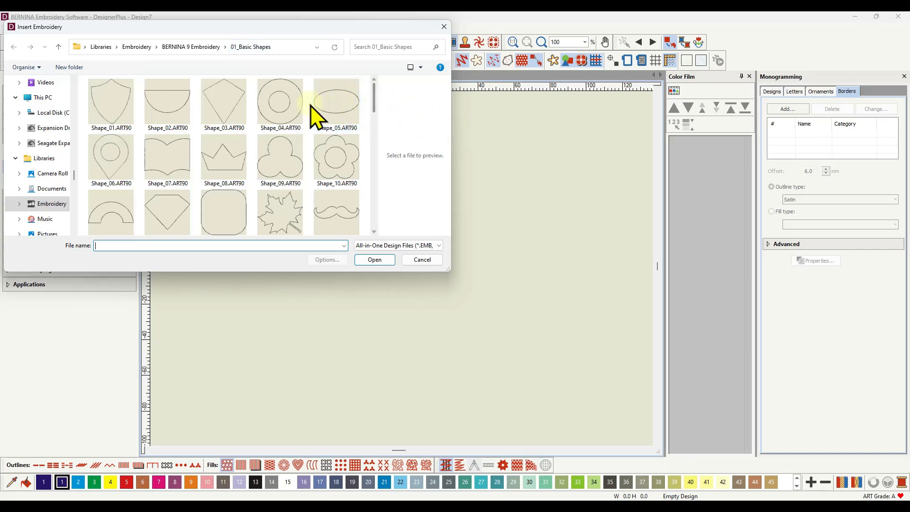
mouse_move(340, 119)
left_click_drag(373, 107, 374, 142)
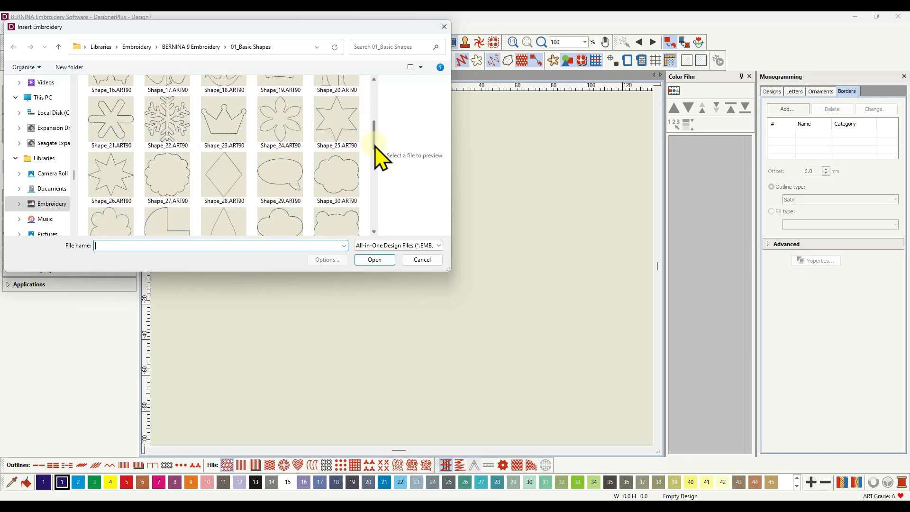
left_click(337, 172)
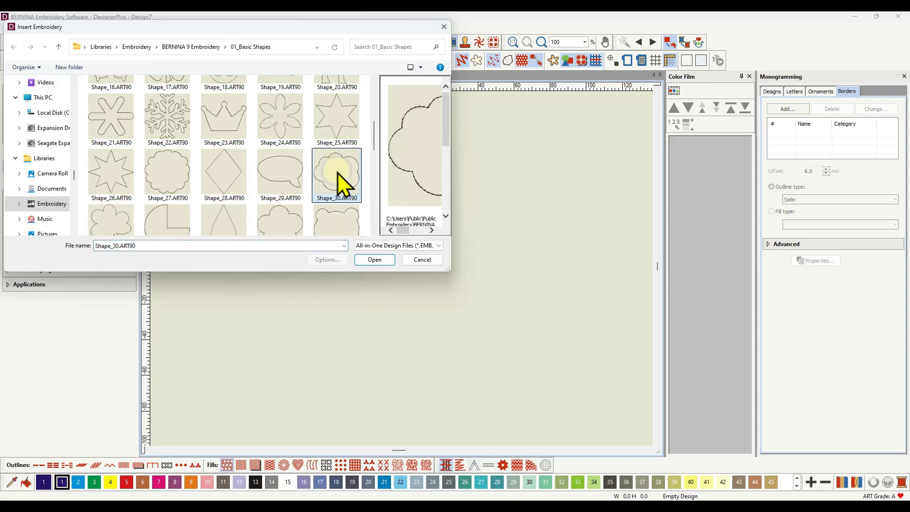
left_click(373, 261)
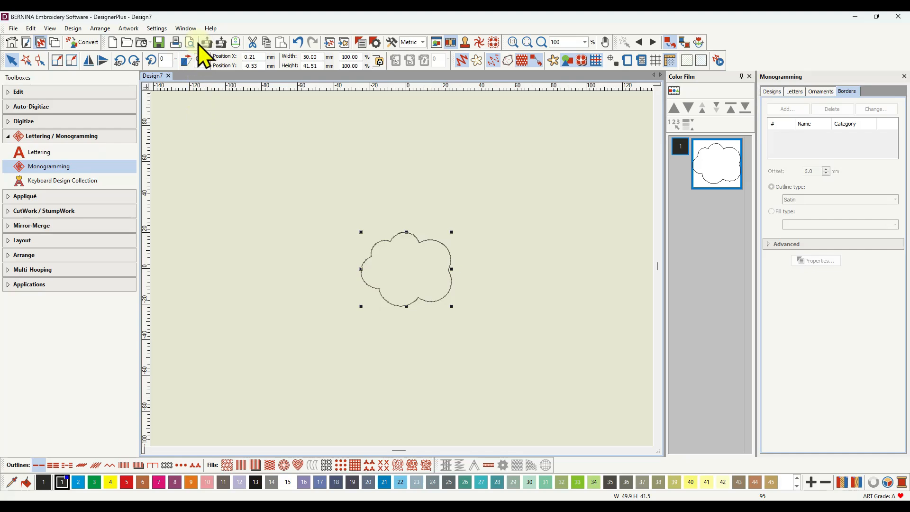
Step: Set up a new border from the selected cloud outline in the existing custom border set, naming it Cloud
left_click(157, 29)
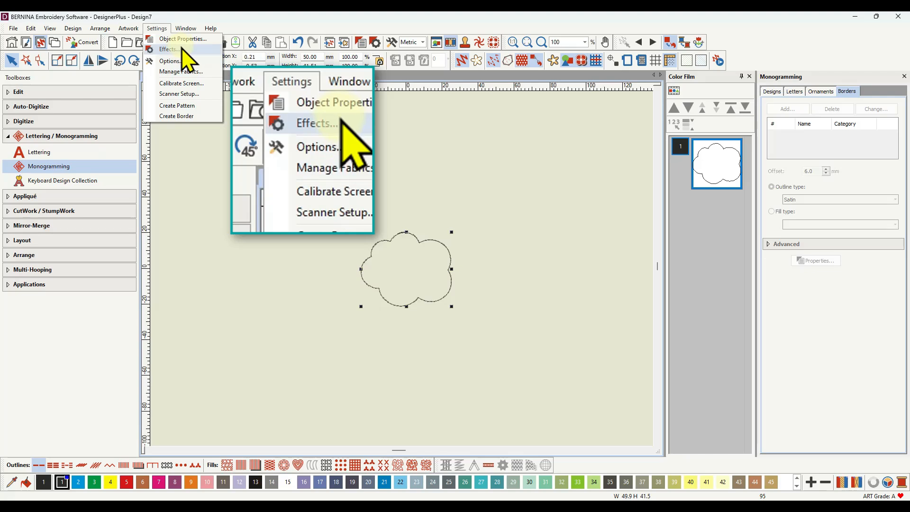
left_click(179, 126)
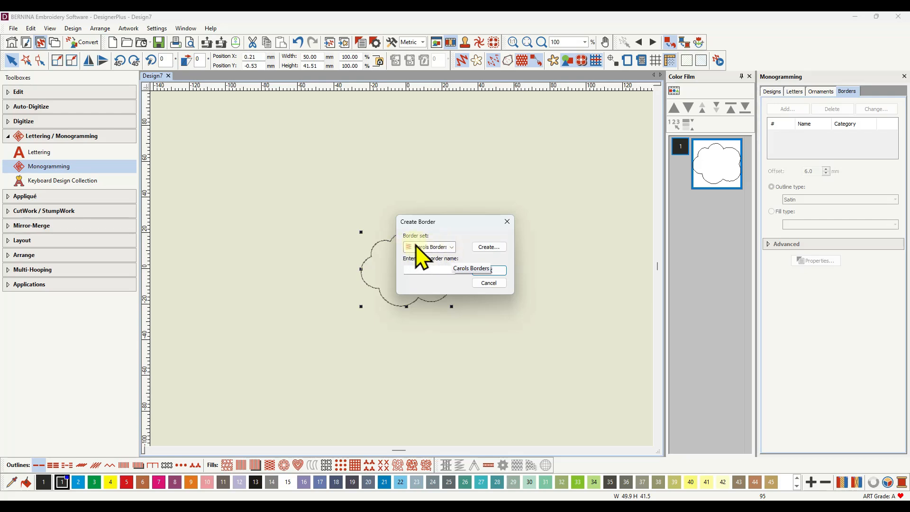
left_click(451, 247)
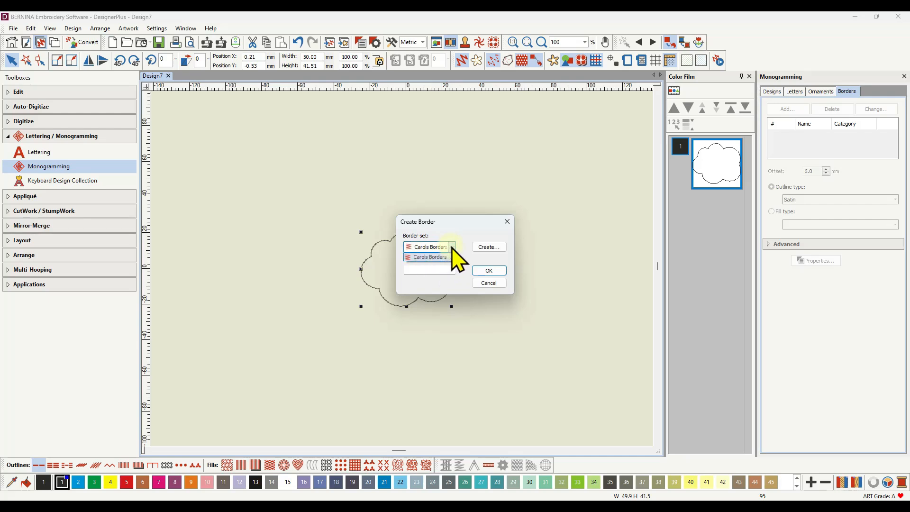
left_click(451, 248)
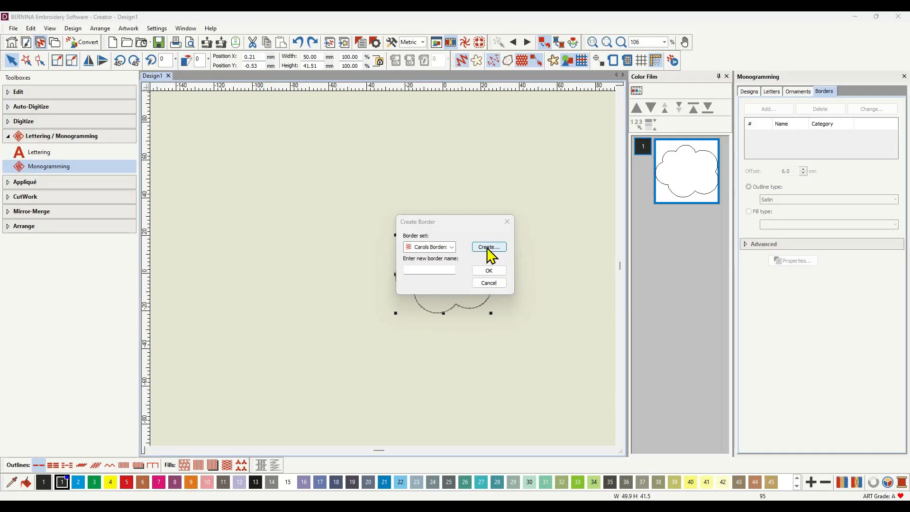
left_click(488, 247)
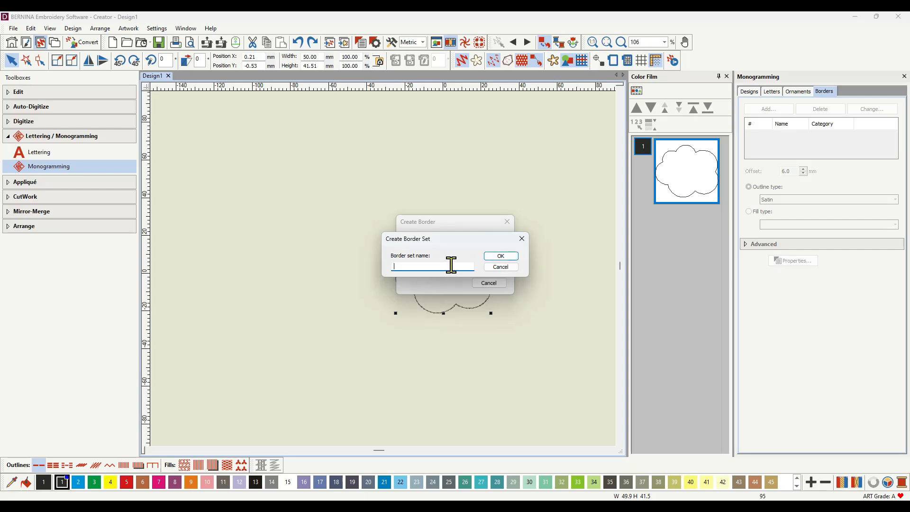
left_click(502, 267)
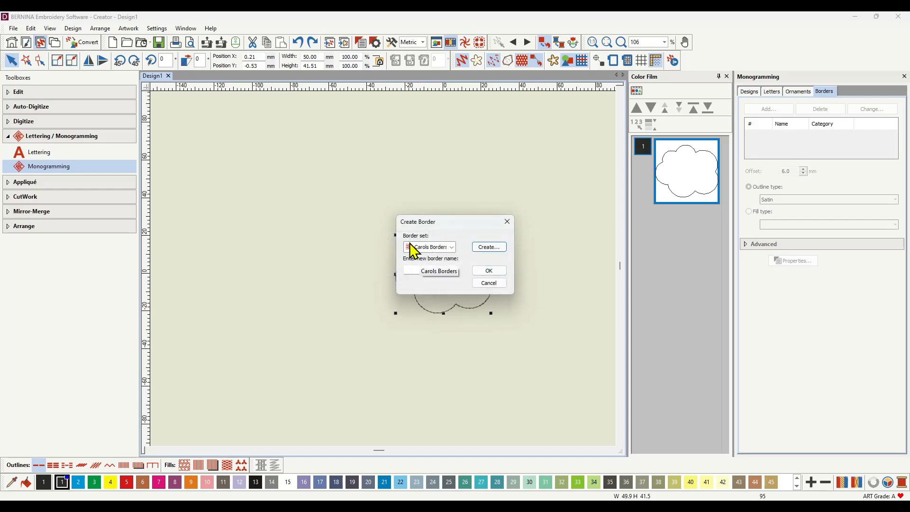
left_click(452, 248)
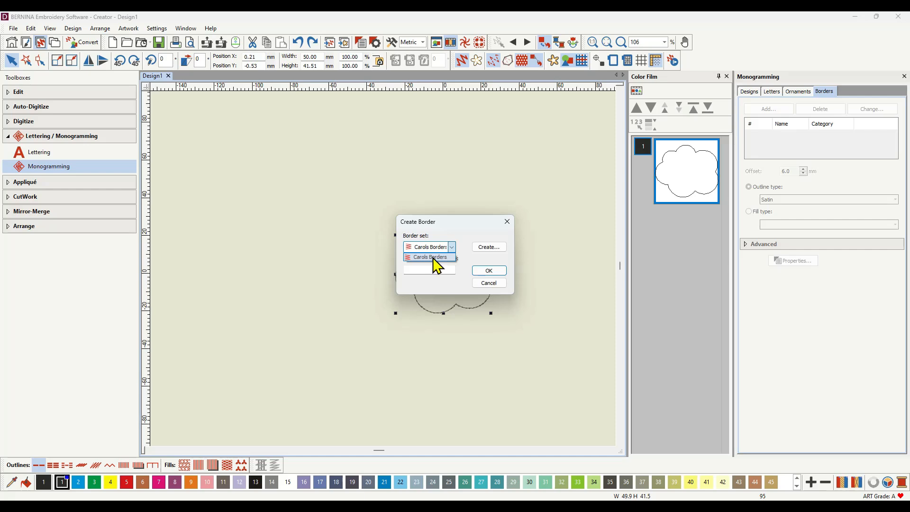
left_click(432, 258)
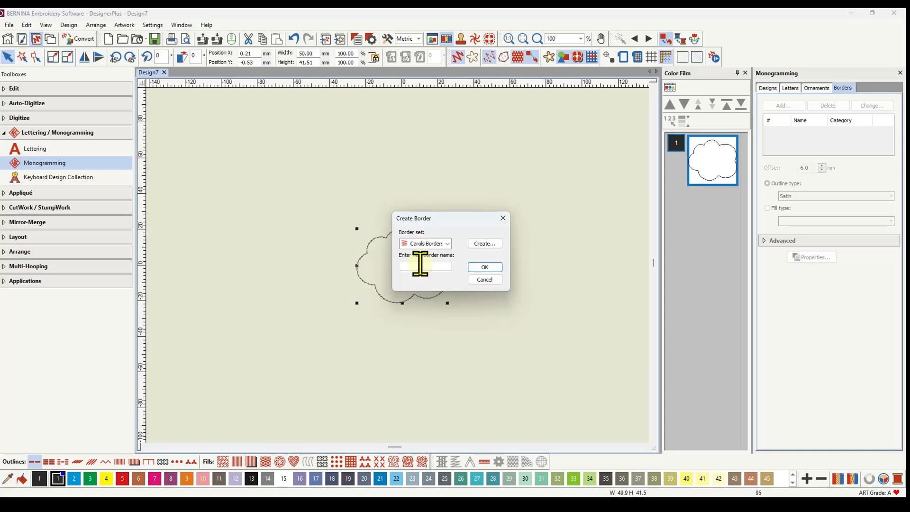
left_click(420, 266)
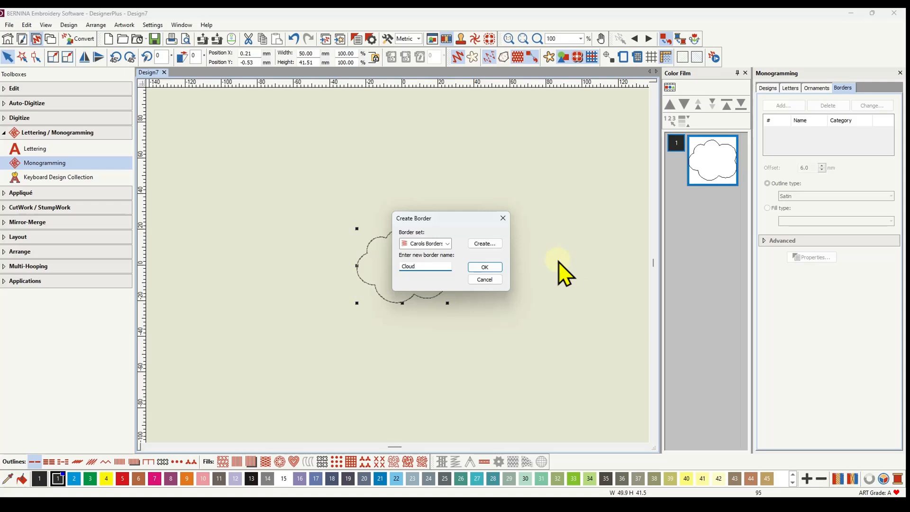
left_click(492, 269)
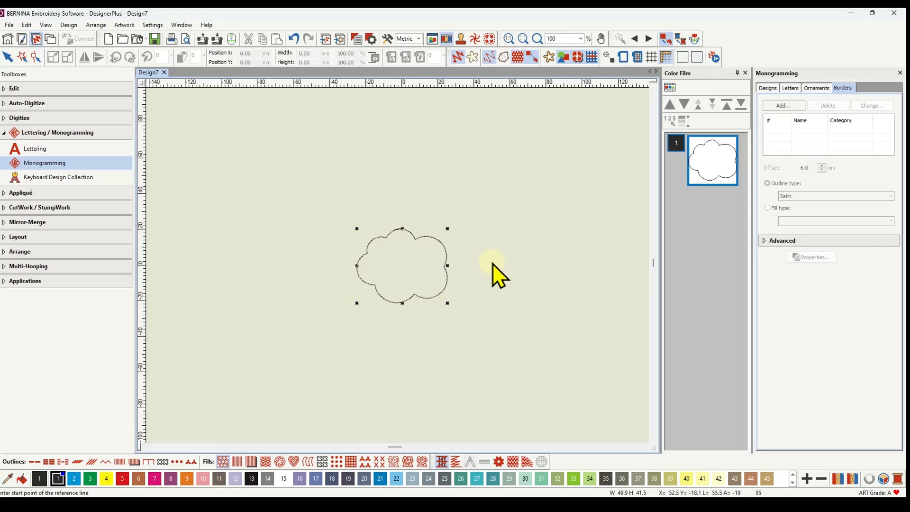
Step: Define the border's horizontal reference line from the cloud's left middle handle to its right middle handle
left_click(357, 266)
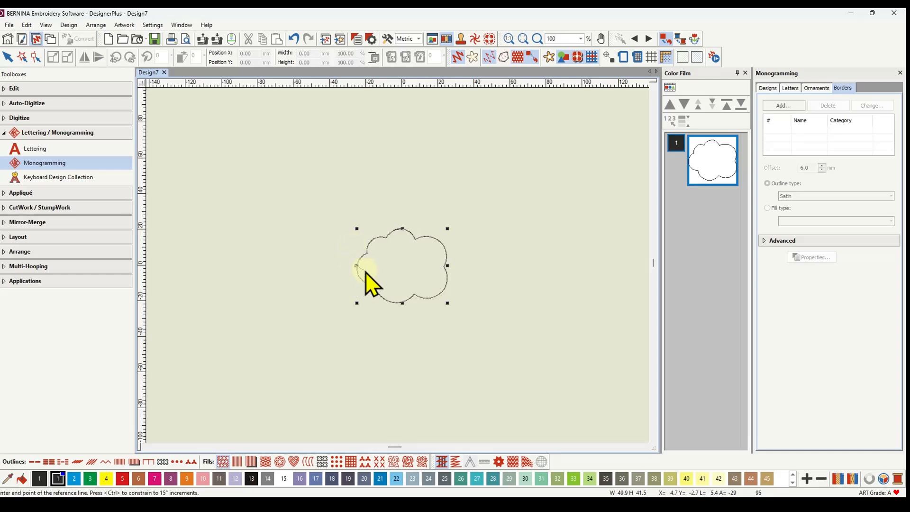
left_click(448, 266)
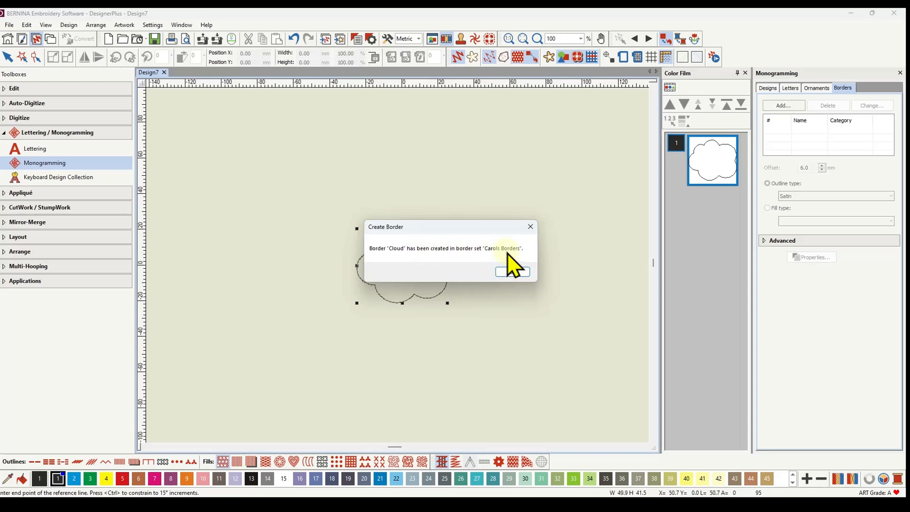
left_click(509, 272)
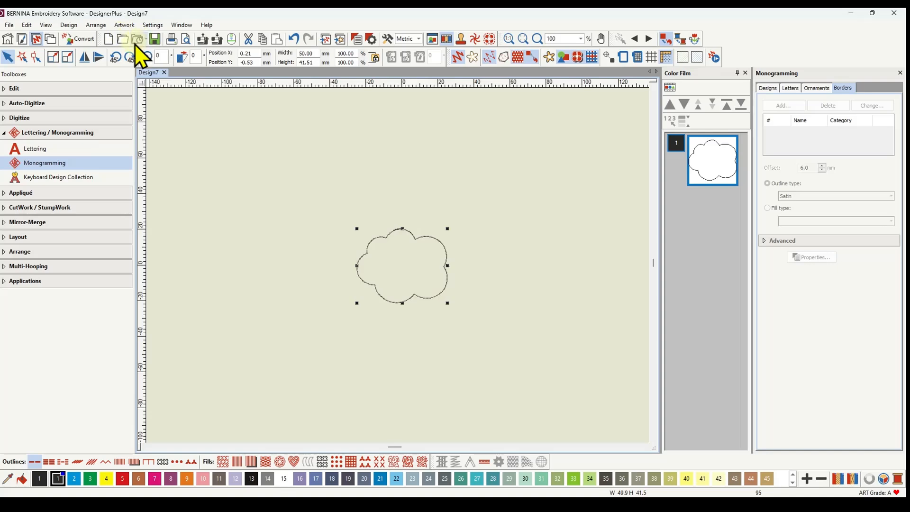
Step: Start another blank design and add the person's first name as monogram letters in the Flair Script font
left_click(109, 40)
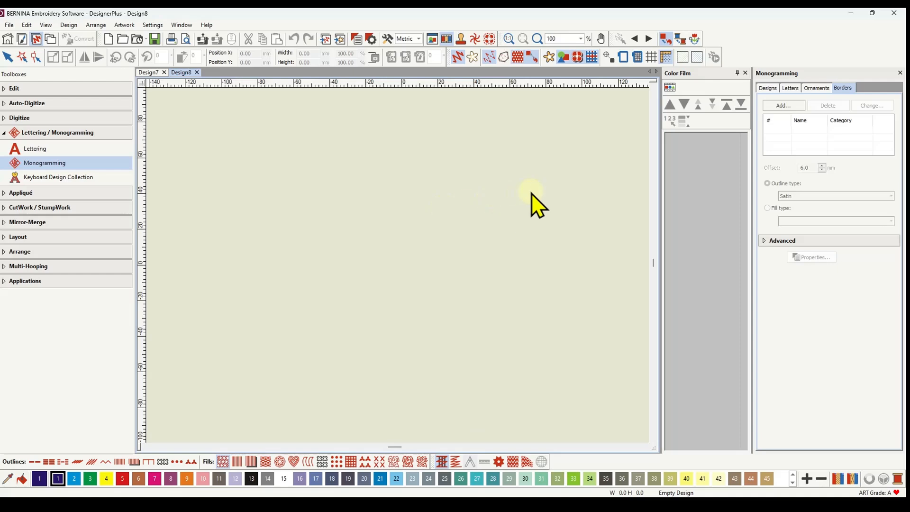
left_click(789, 88)
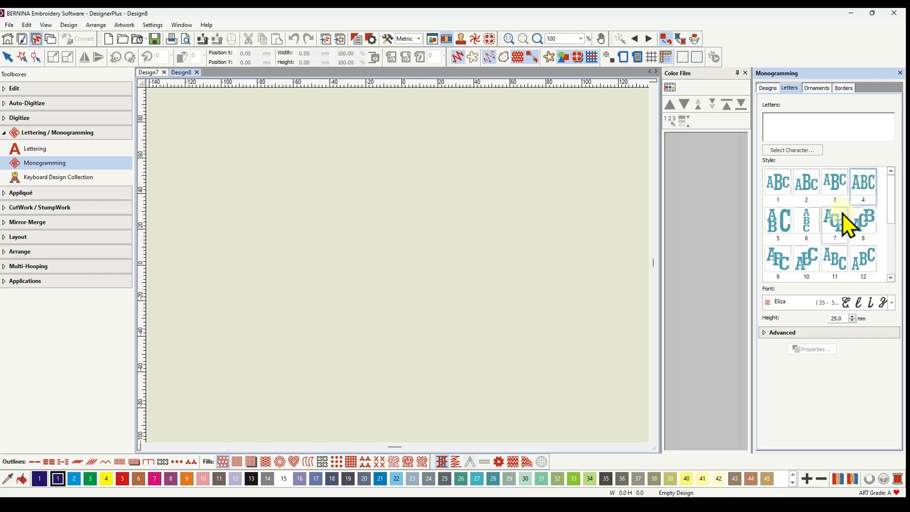
mouse_move(891, 196)
left_mouse_down()
mouse_move(889, 248)
mouse_move(884, 191)
left_mouse_up()
key("Return")
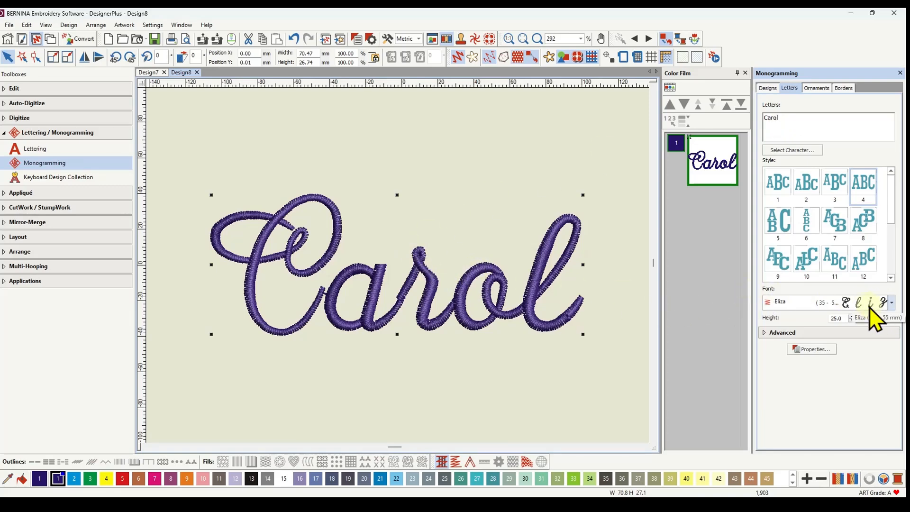
left_click(893, 303)
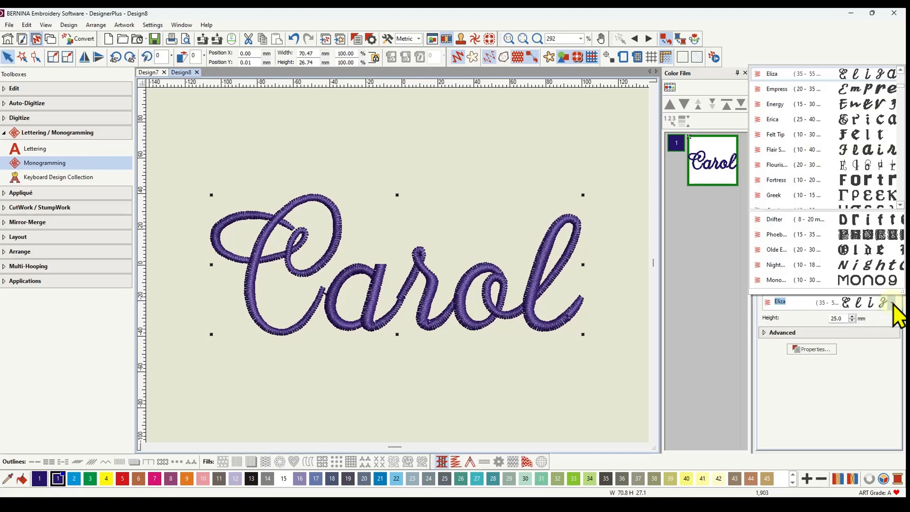
left_click(826, 151)
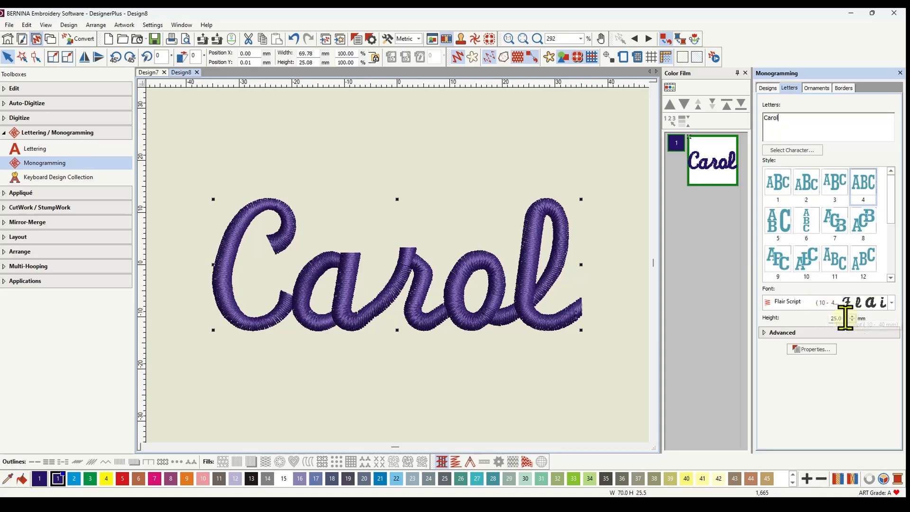
Step: Try a monogram letter height of 15 mm, and undo the height change
double_click(820, 317)
key("Return")
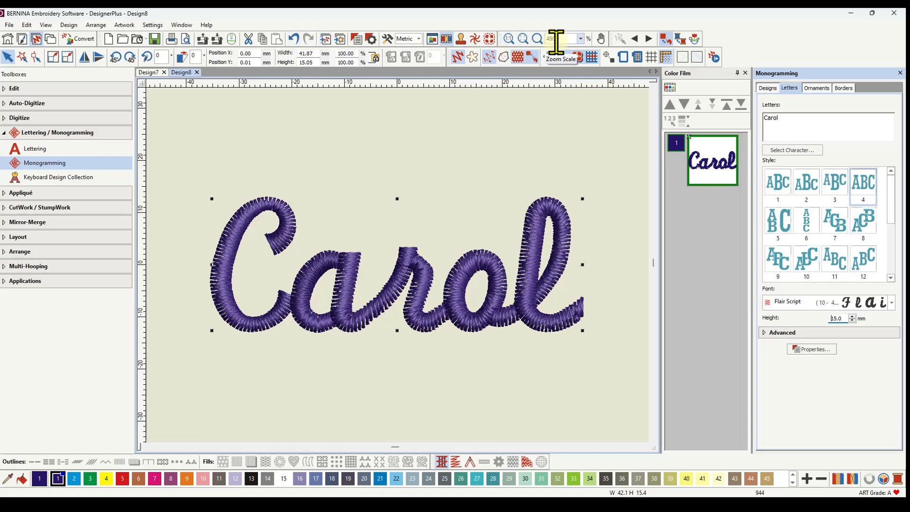
left_click(294, 39)
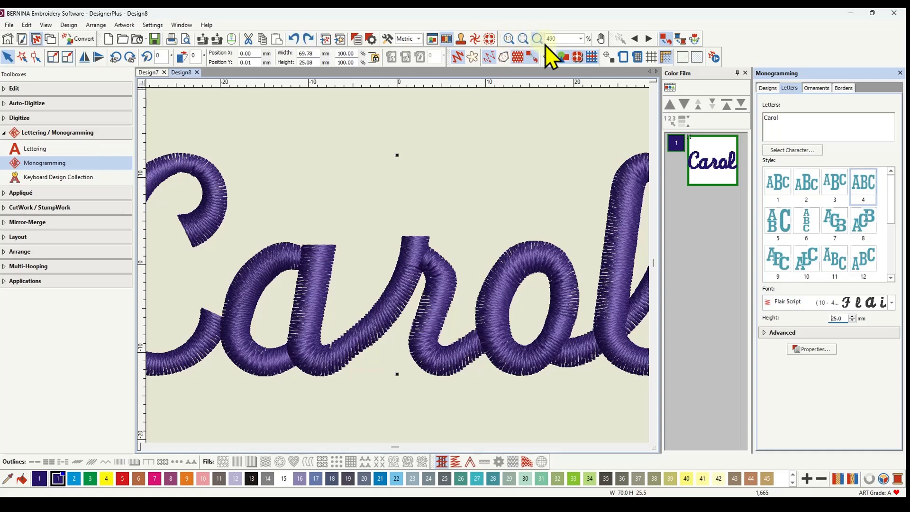
Step: Set the height of the monogram letters to 15 mm
scroll(453, 176, "down", 2)
scroll(360, 351, "down", 1)
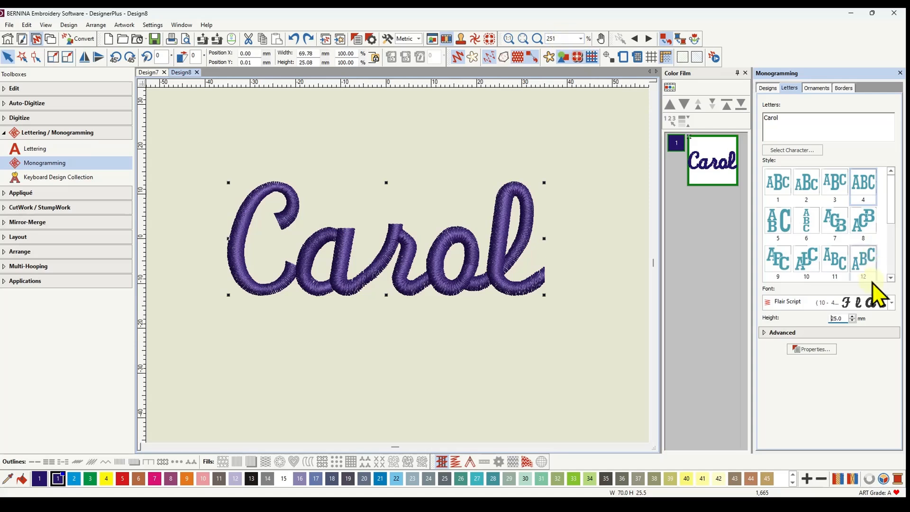
left_click_drag(846, 319, 813, 320)
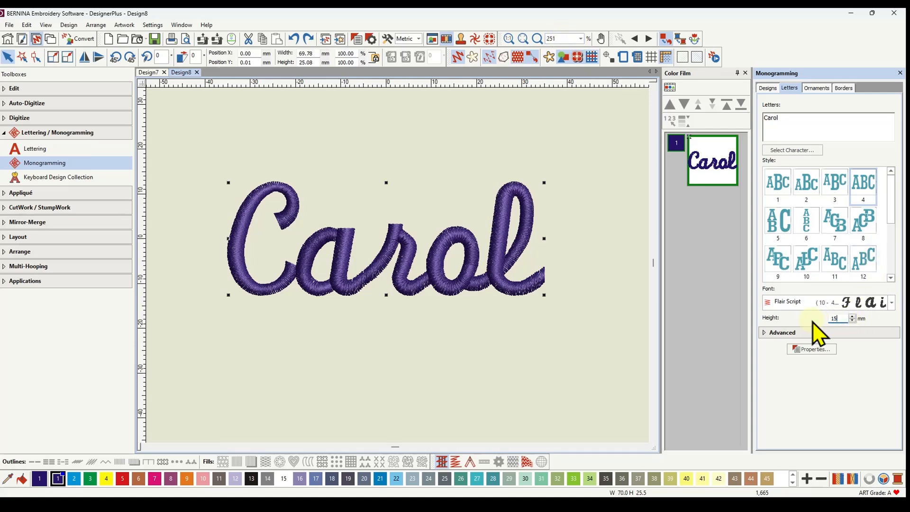
key("Return")
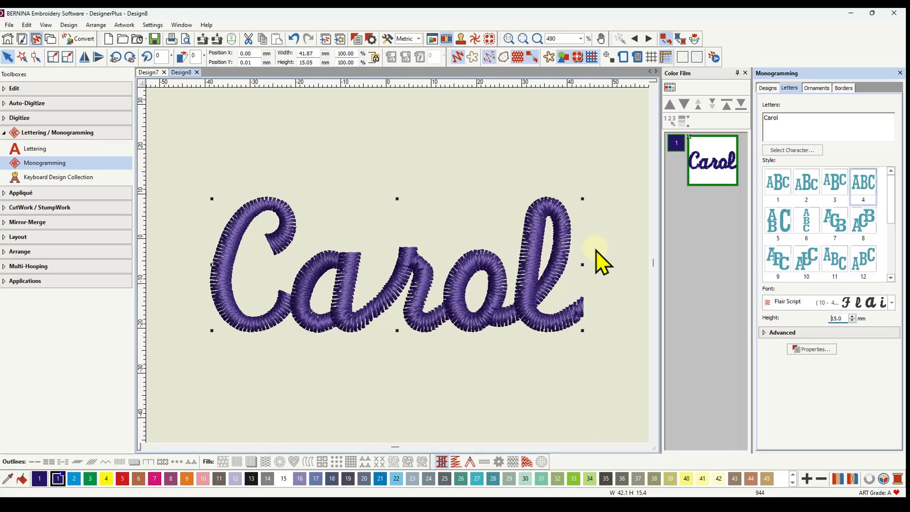
Step: Add the Cloud border from the custom border set around the monogram letters
left_click(844, 88)
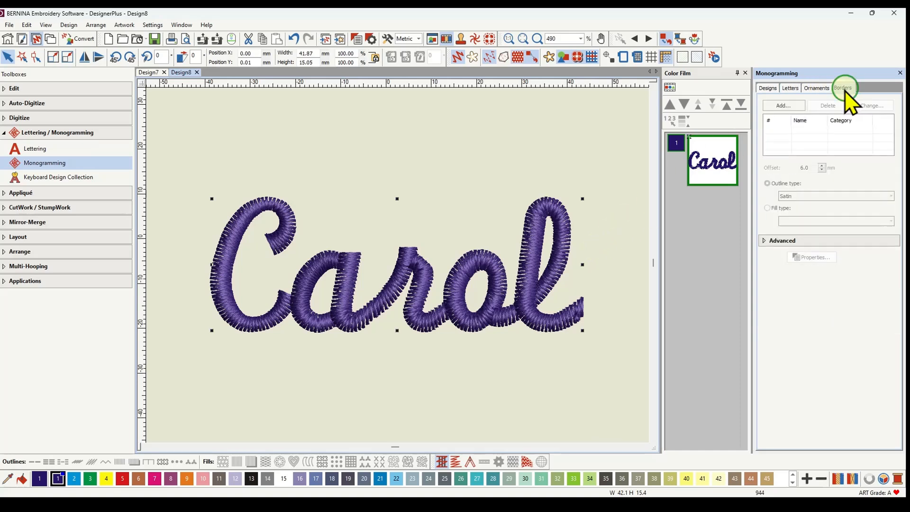
left_click(785, 106)
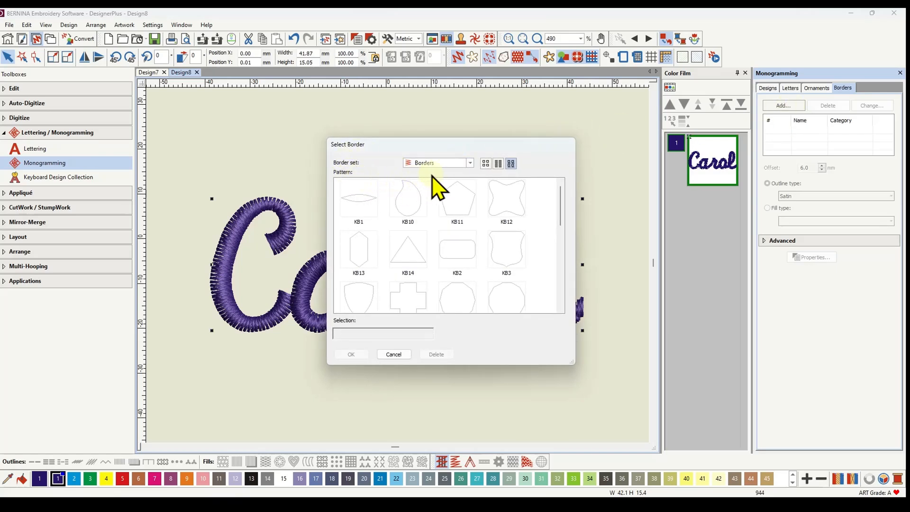
left_click(470, 163)
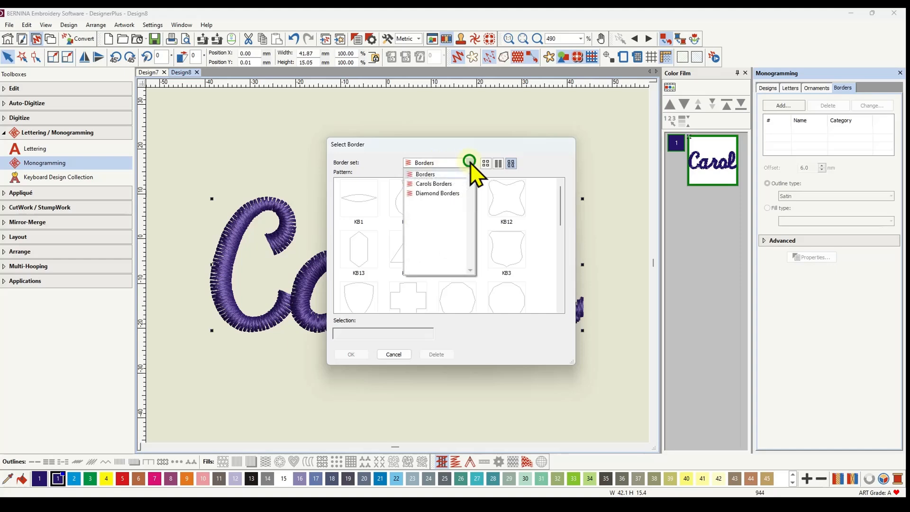
left_click(434, 184)
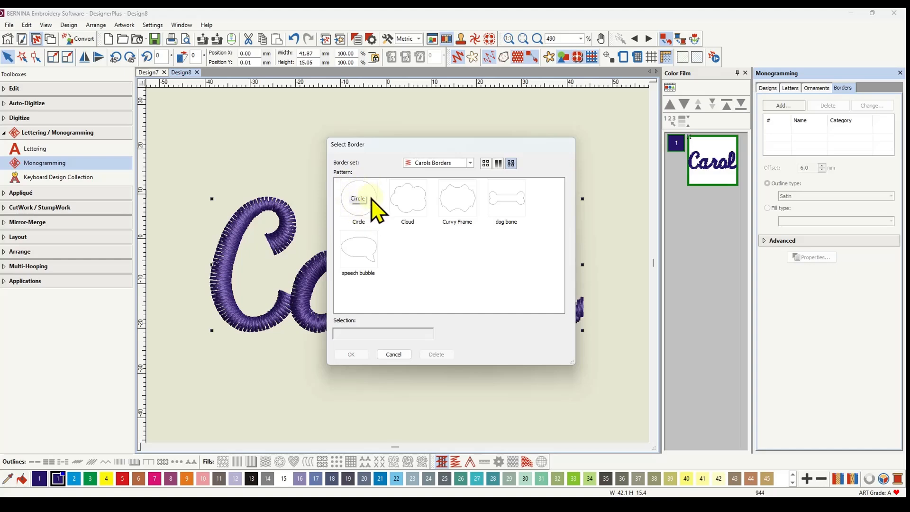
left_click(411, 200)
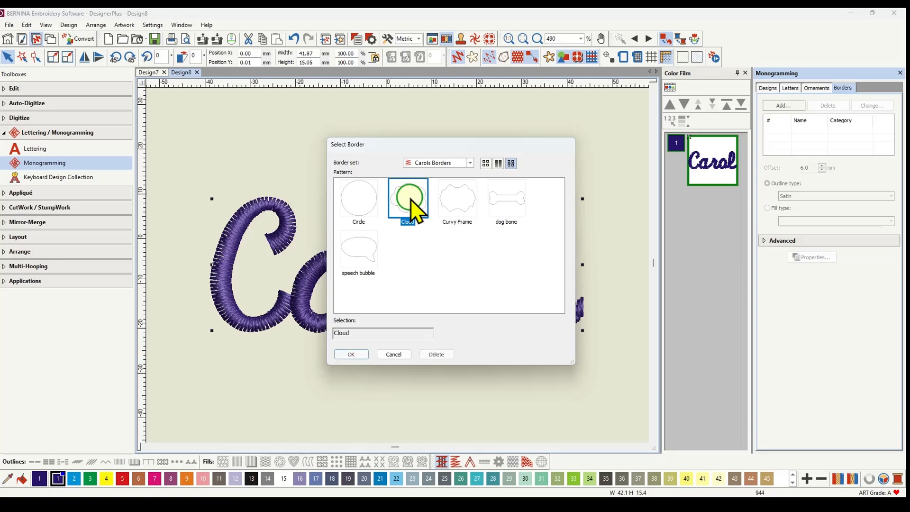
left_click(352, 355)
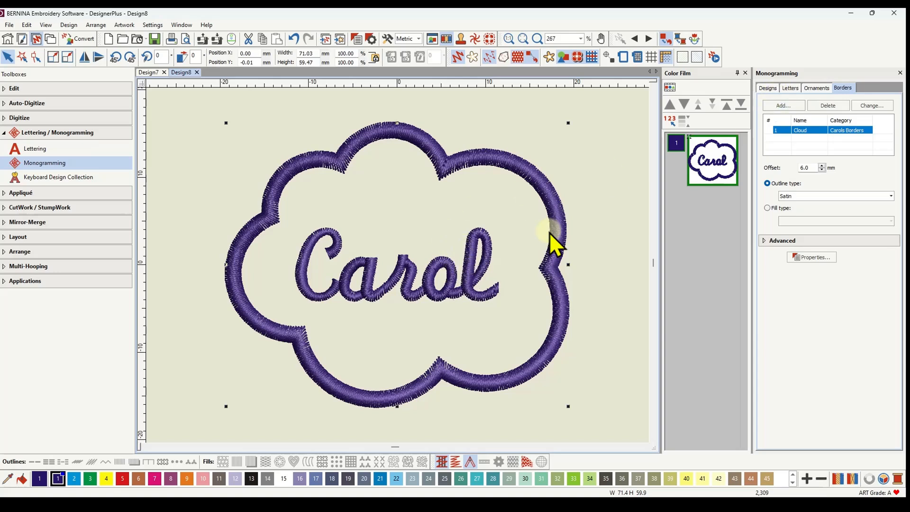
Step: Set the monogram letter height to 20 mm and open the Cloud border's properties
left_click(790, 89)
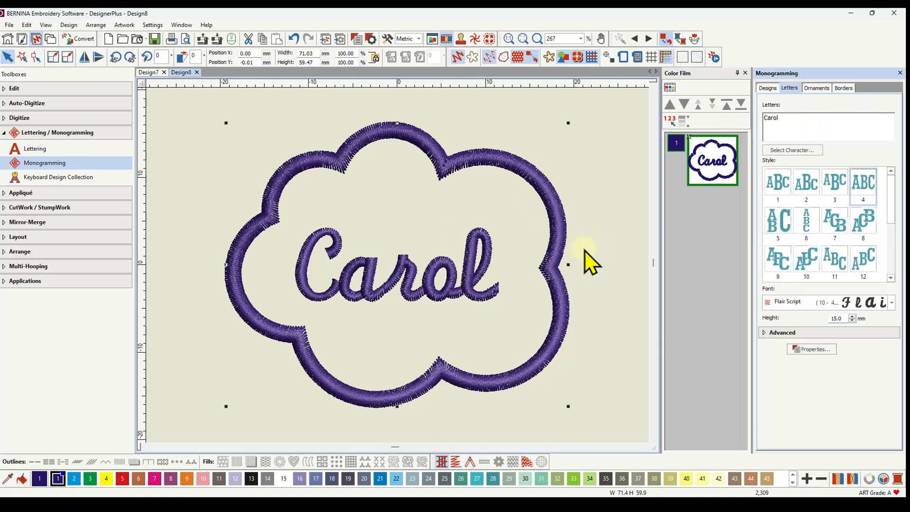
left_click_drag(848, 315, 823, 316)
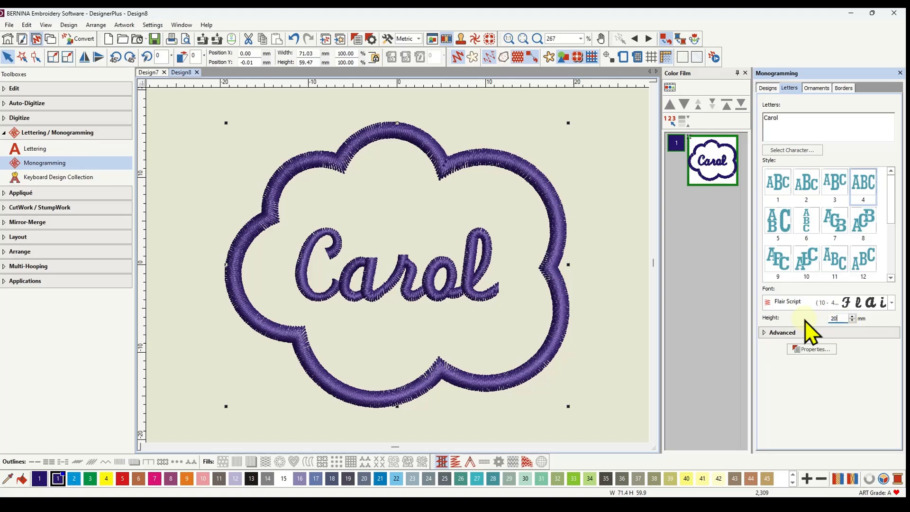
key("Return")
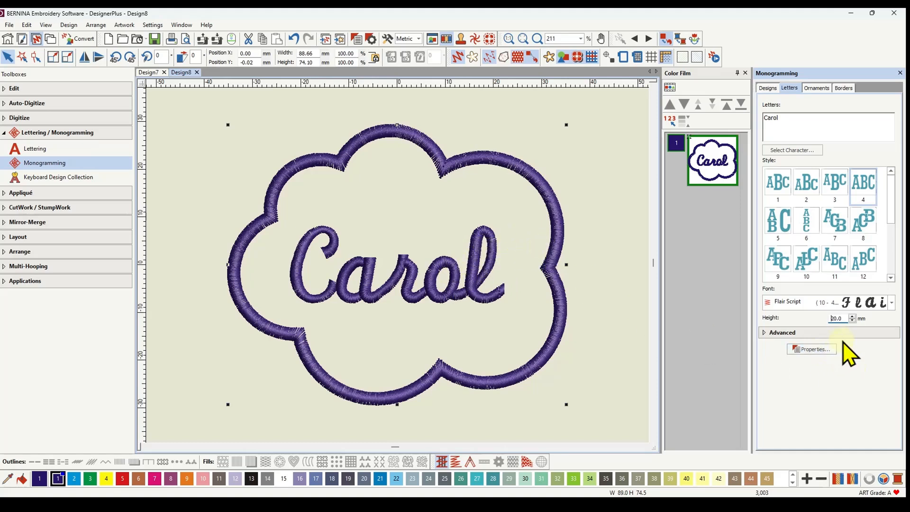
left_click(844, 88)
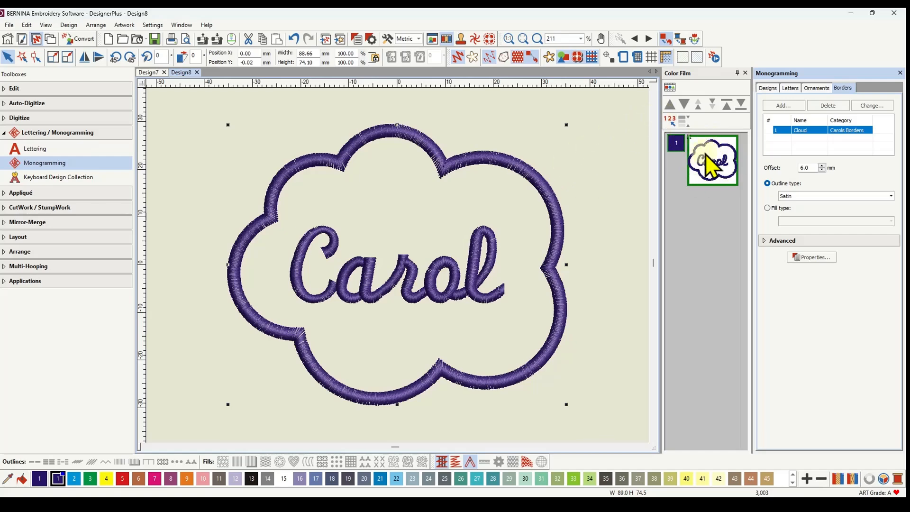
left_click(820, 259)
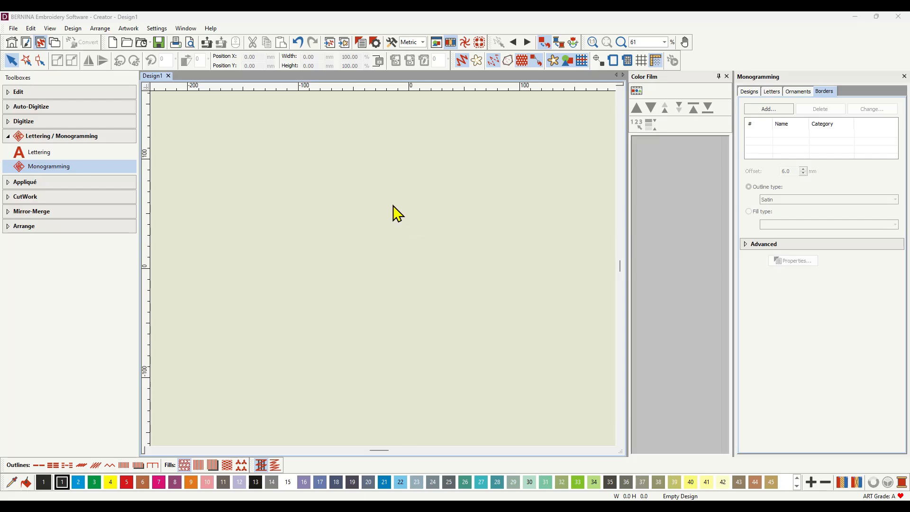
Step: Insert the artwork file witchlines-bear-toy-silhouette-800px.png from the Animals clip art folder into the blank design
left_click(30, 122)
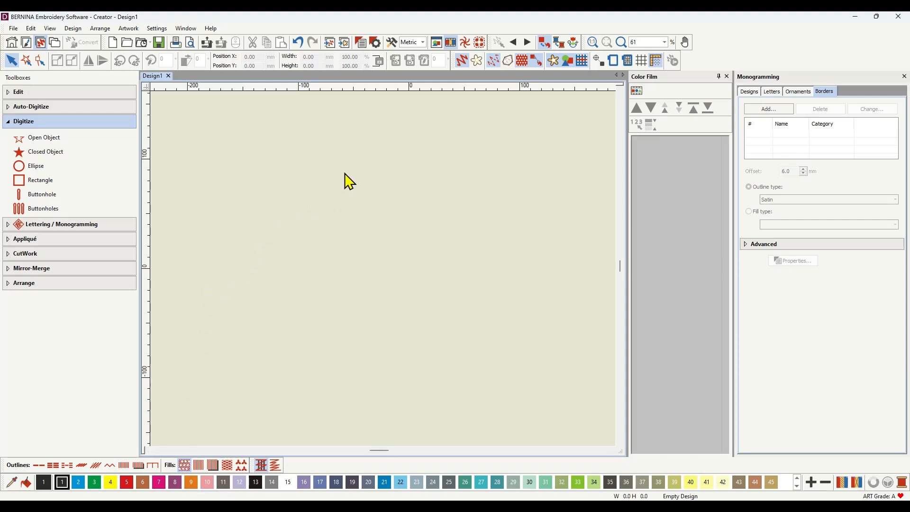
left_click(343, 44)
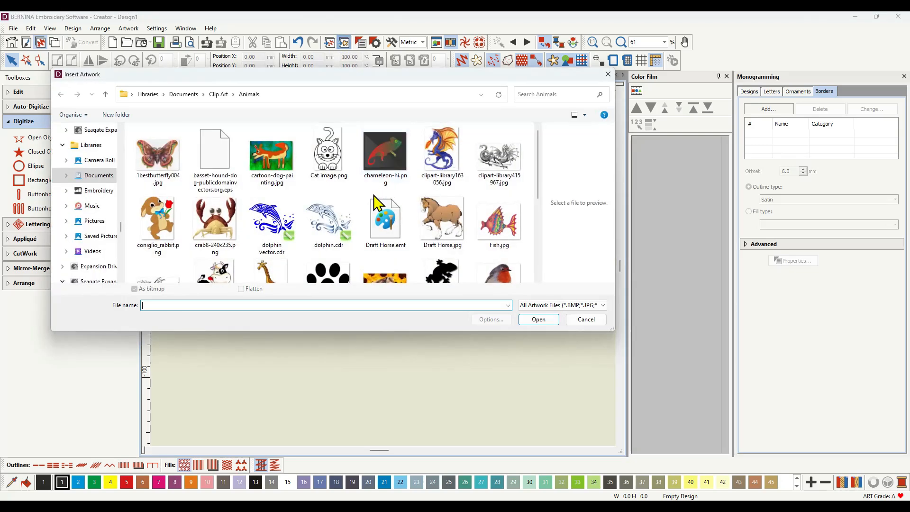
scroll(378, 203, "down", 3)
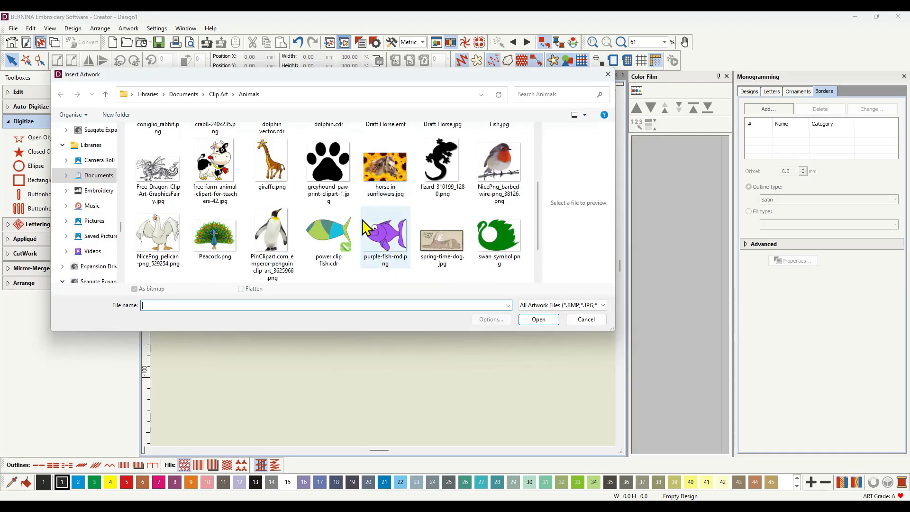
scroll(367, 228, "down", 2)
left_click(392, 243)
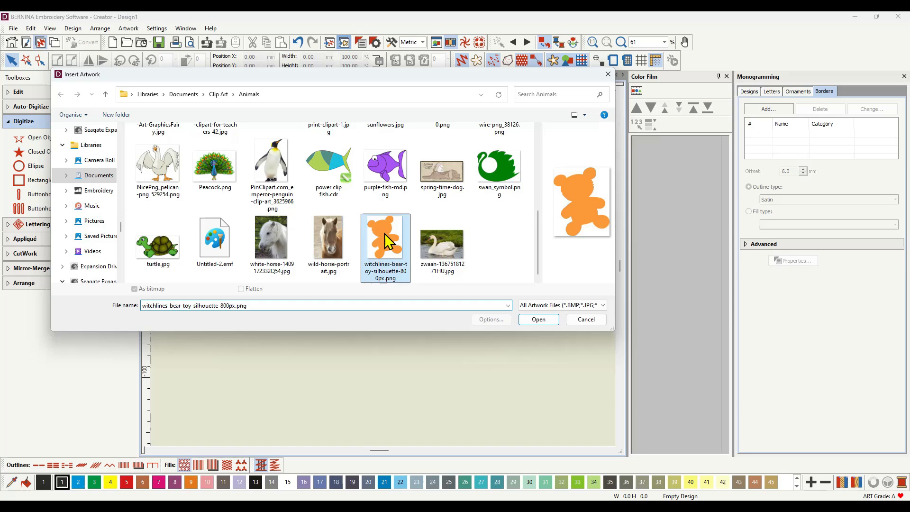
left_click(541, 320)
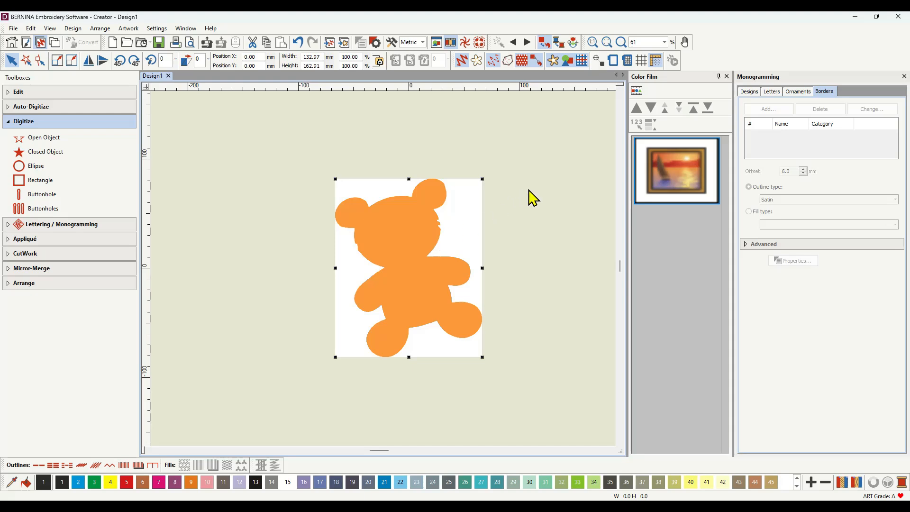
left_click(545, 204)
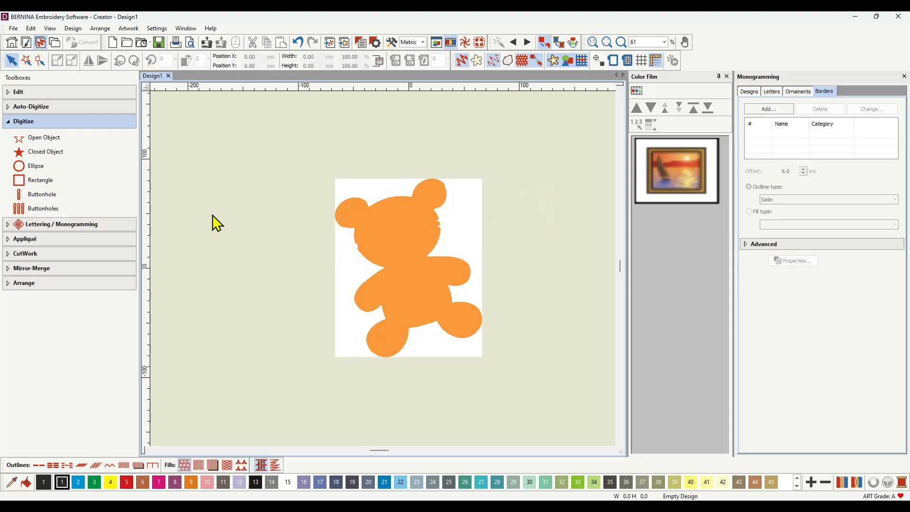
Step: Trace the bear's head and both ears point by point as one filled Closed Object, and hide the bear artwork
left_click(44, 152)
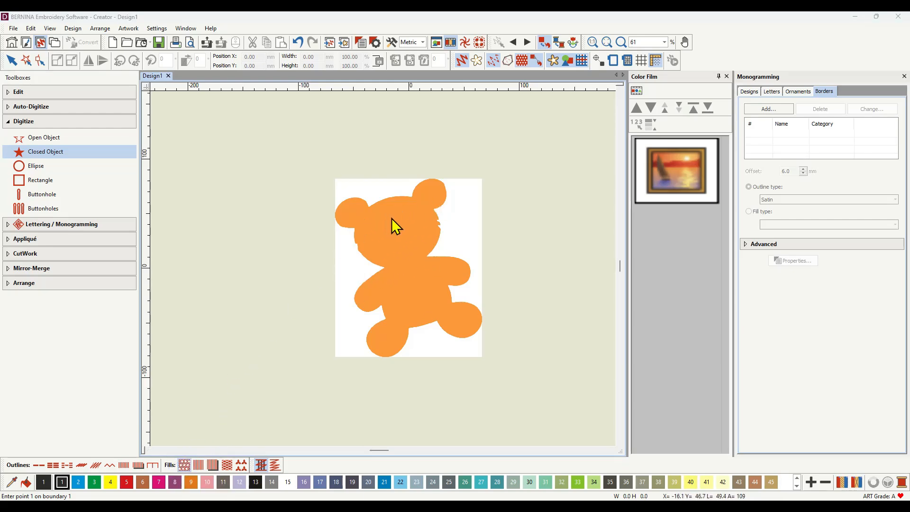
scroll(396, 220, "up", 3)
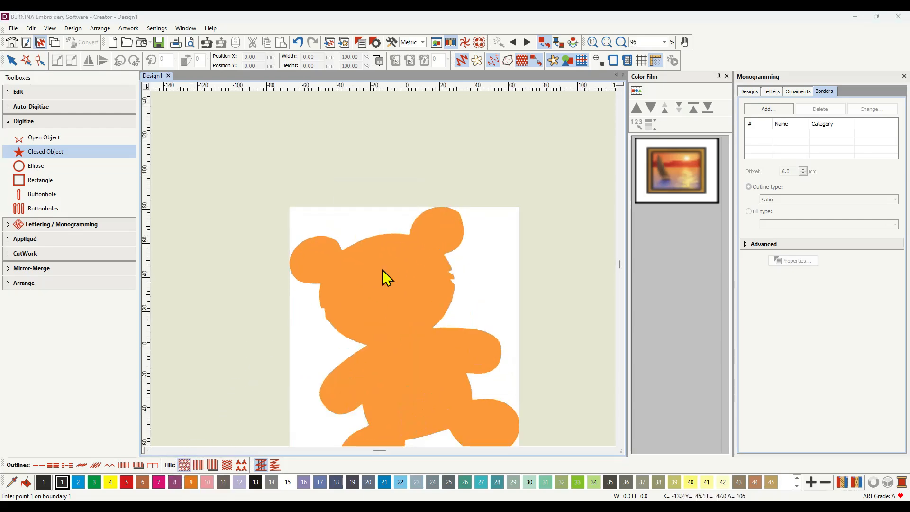
left_click(333, 246)
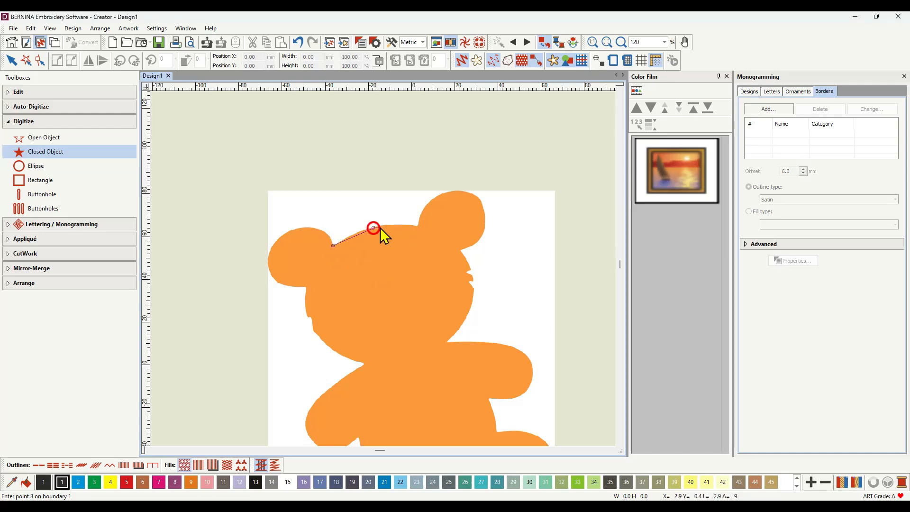
left_click(417, 226)
left_click(464, 190)
left_click(485, 212)
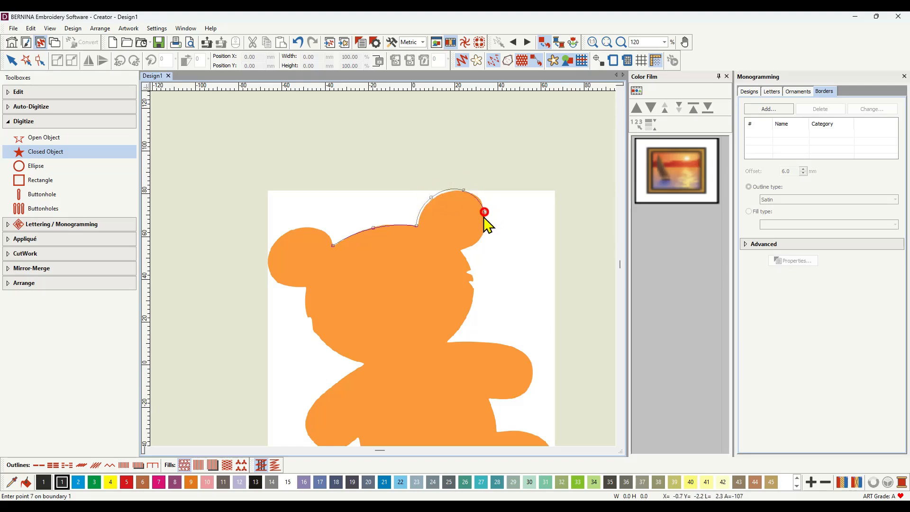
left_click(480, 237)
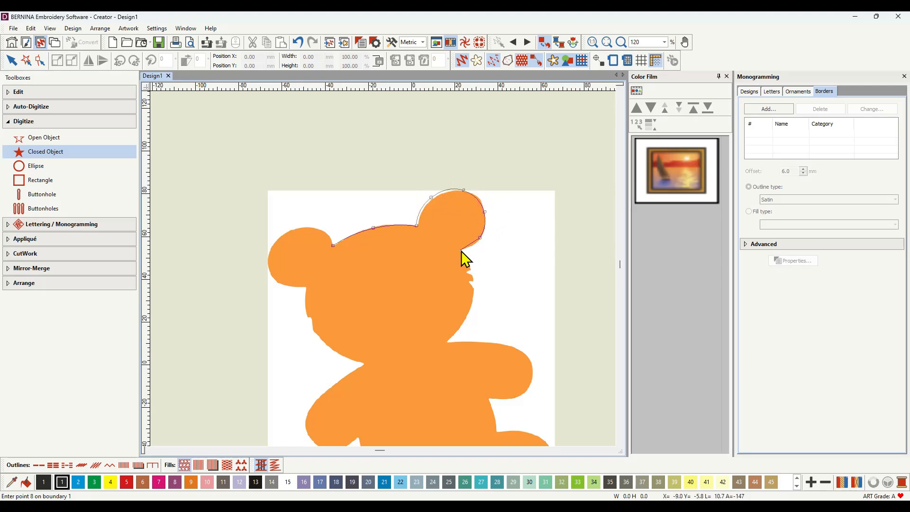
left_click(460, 250)
left_click(474, 279)
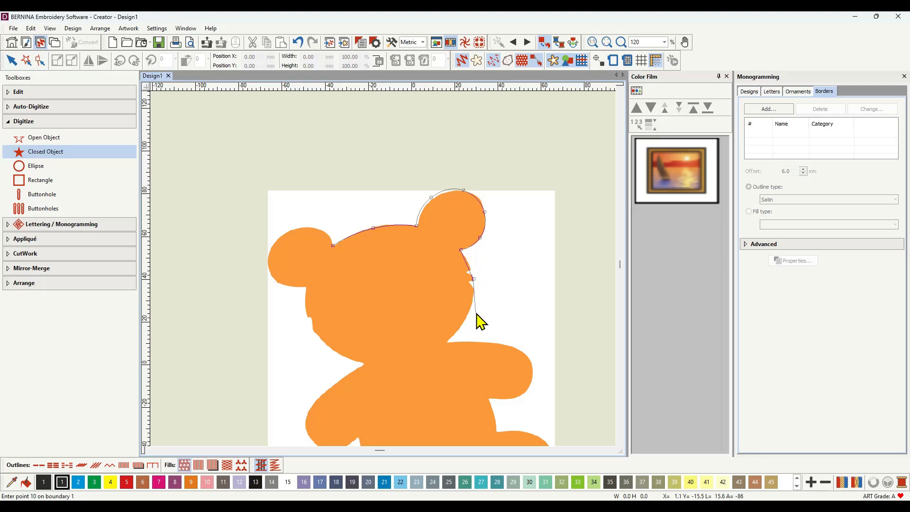
left_click(469, 312)
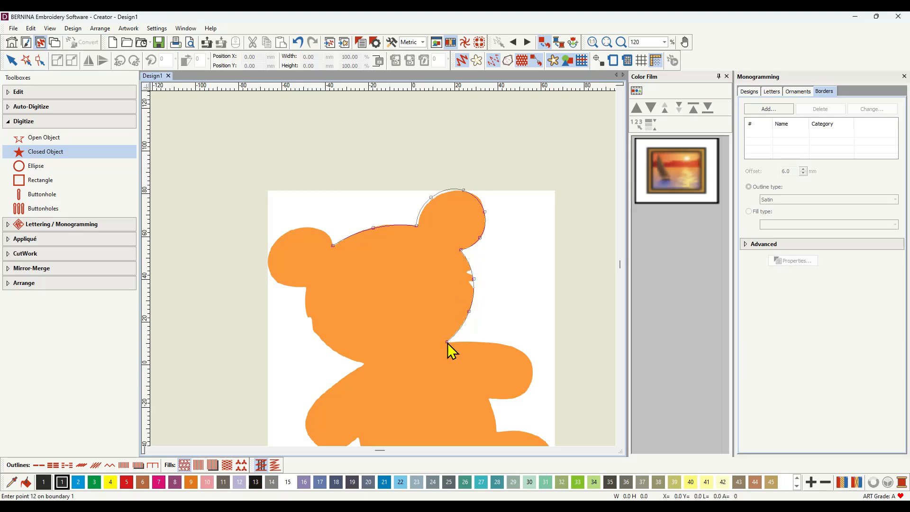
left_click(447, 343)
left_click(413, 358)
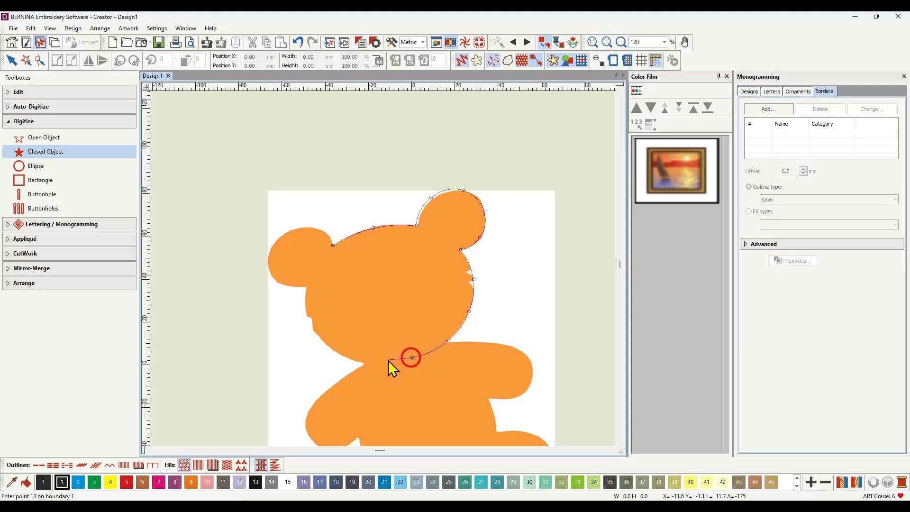
left_click(365, 363)
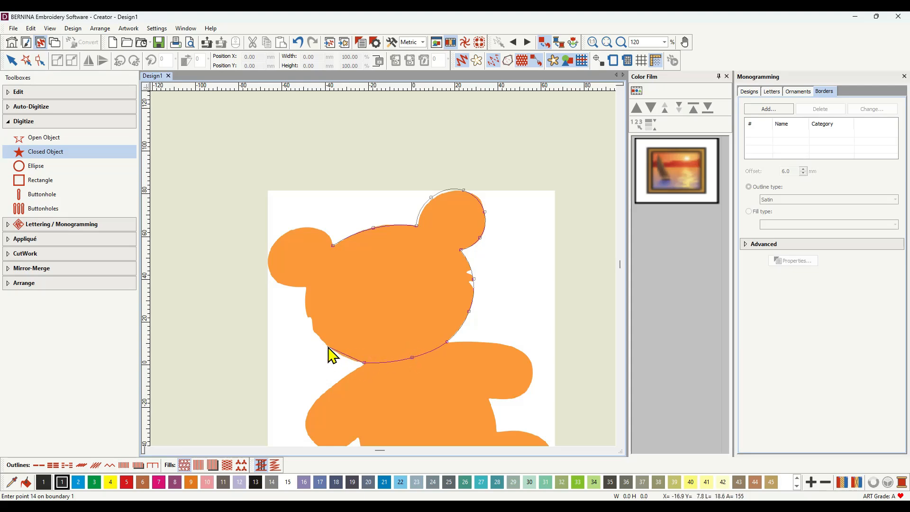
left_click(328, 347)
left_click(308, 316)
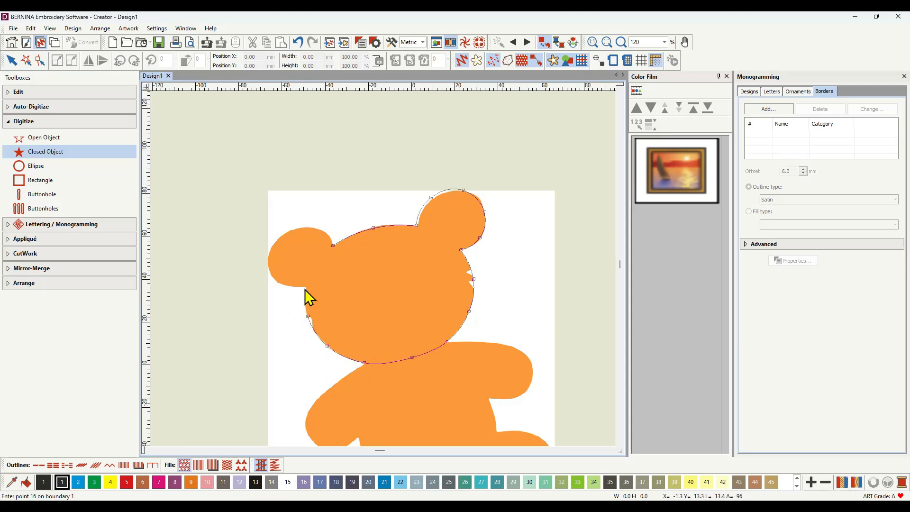
left_click(306, 287)
left_click(280, 283)
left_click(268, 263)
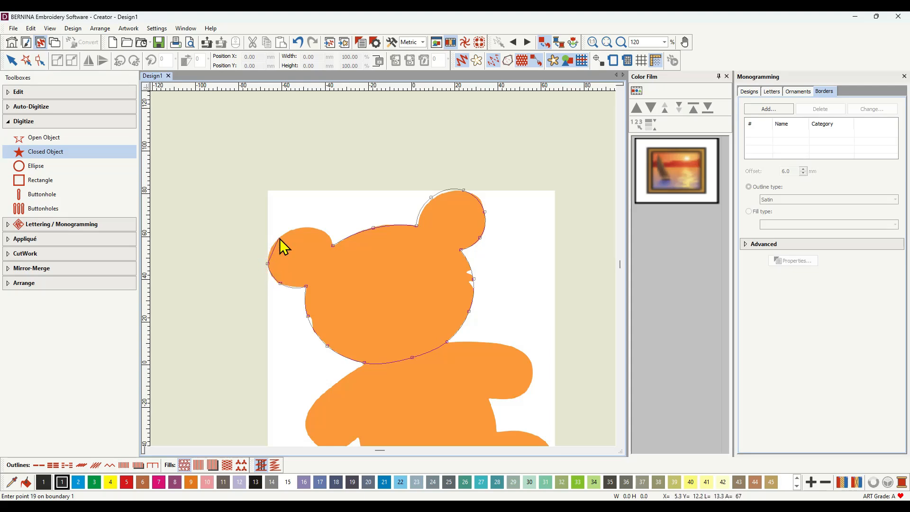
left_click(280, 238)
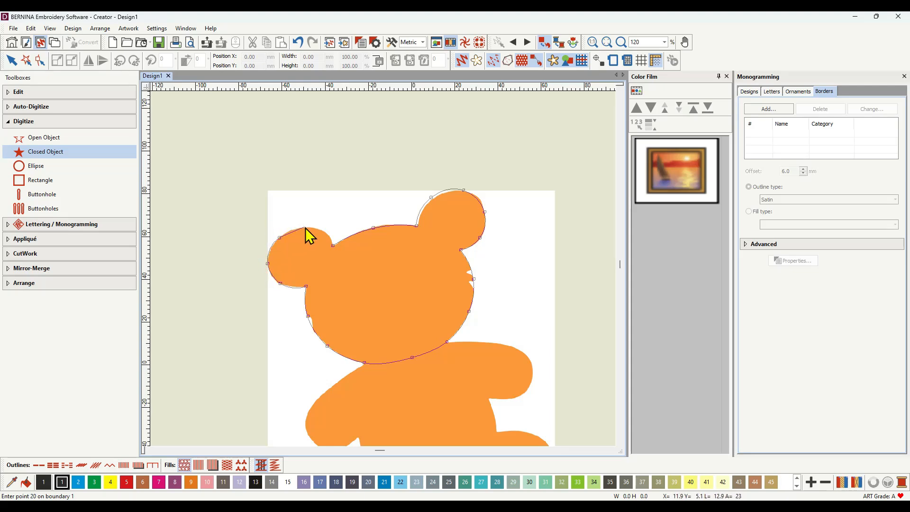
left_click(305, 227)
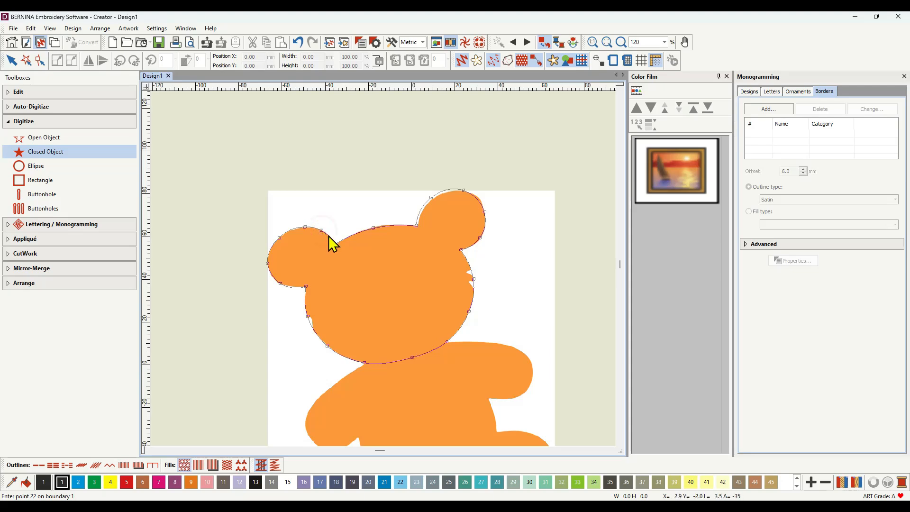
key("Return")
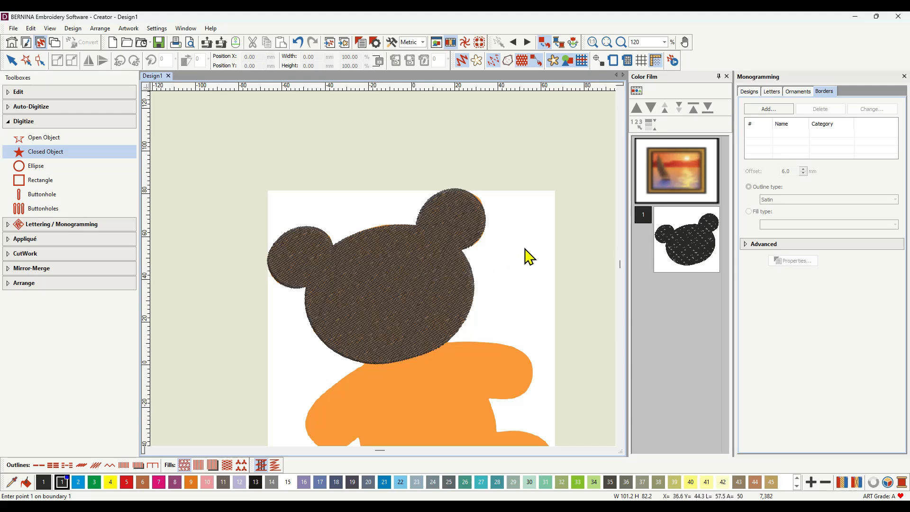
left_click(554, 63)
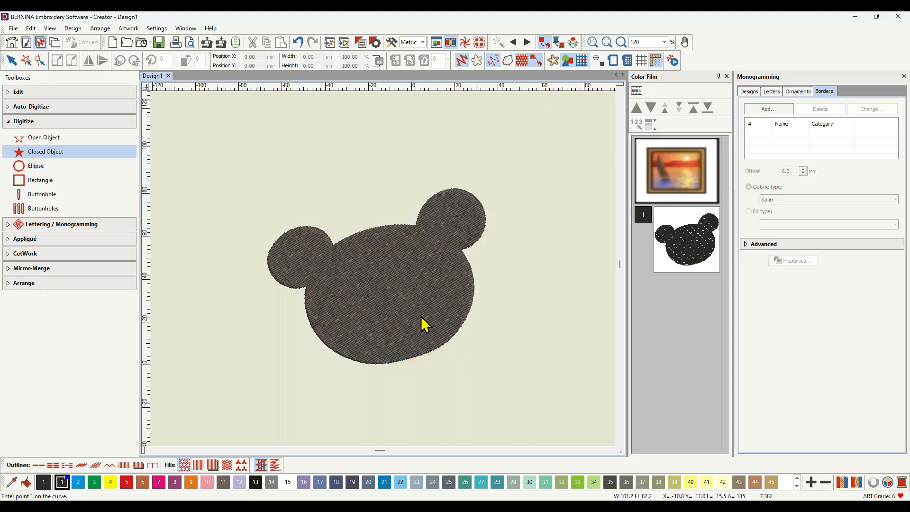
Step: Rotate the stitched bear head about its centre until it sits upright with both ears level
left_click(684, 248)
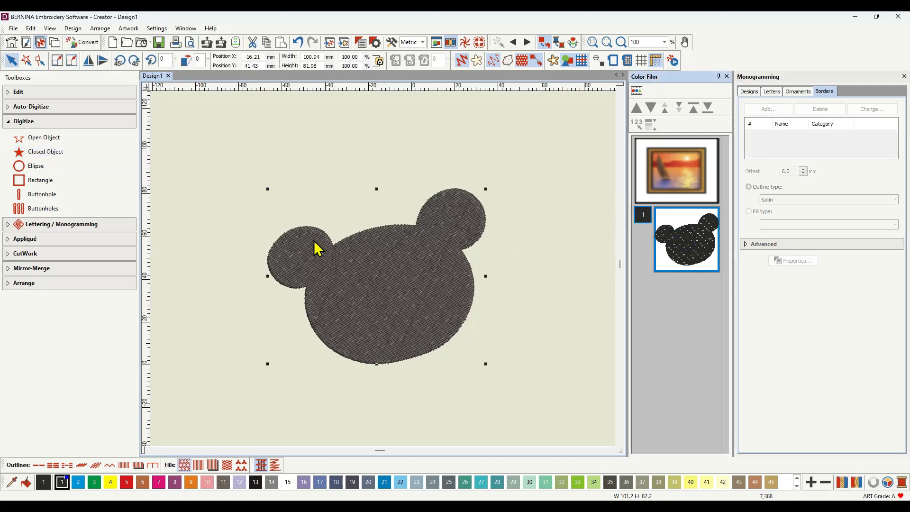
left_click(422, 272)
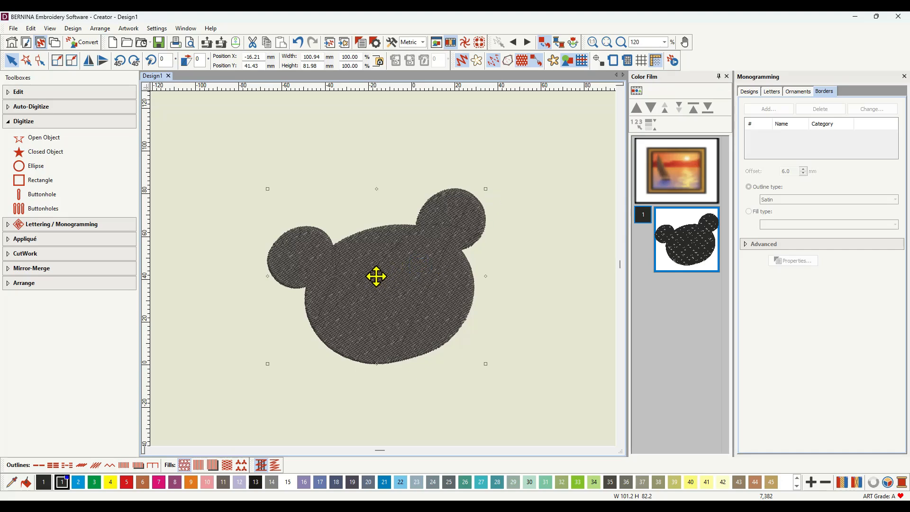
left_click_drag(376, 277, 393, 293)
left_click_drag(485, 188, 504, 223)
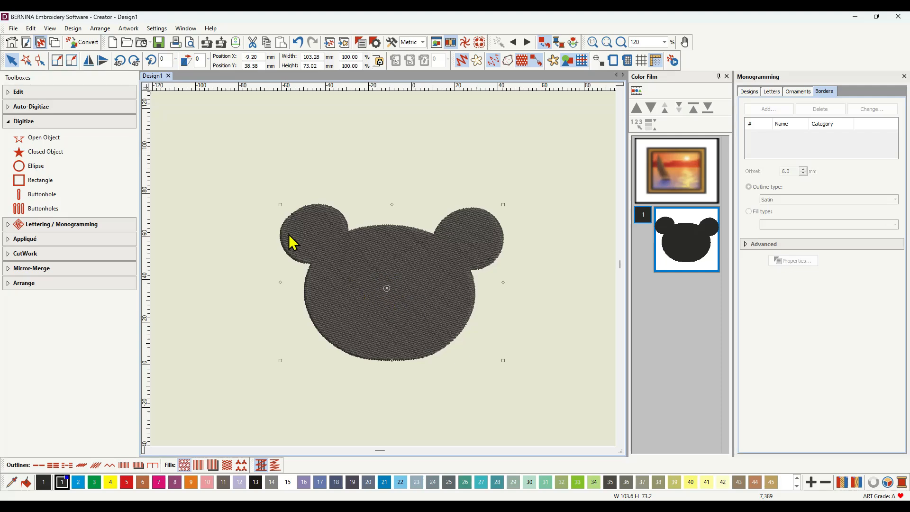
left_click_drag(279, 204, 279, 206)
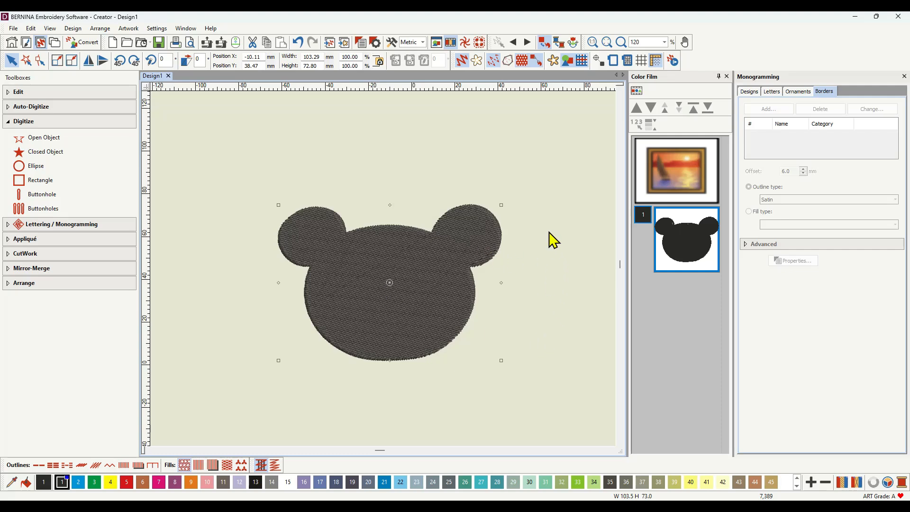
left_click(11, 60)
Step: Create a border named Teddy Face from the bear head in the custom border set, with a horizontal reference line across its full width
left_click(157, 29)
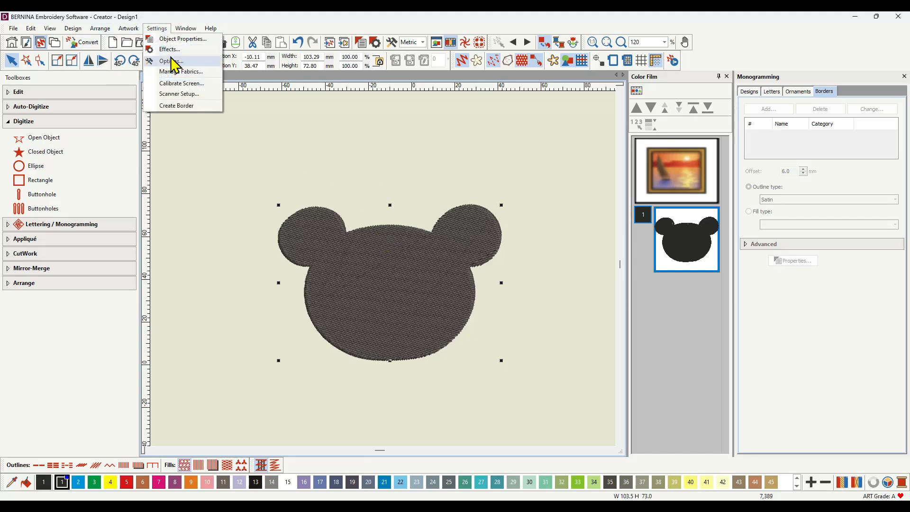
left_click(174, 105)
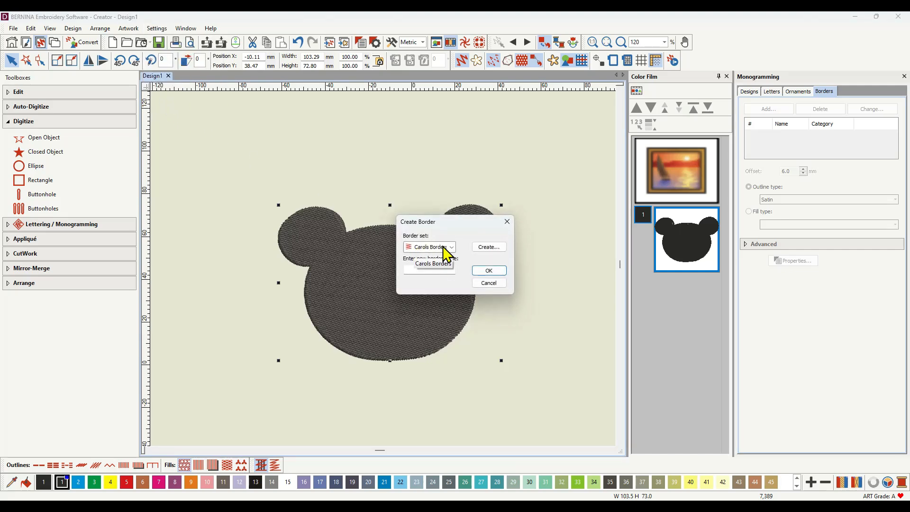
left_click(418, 269)
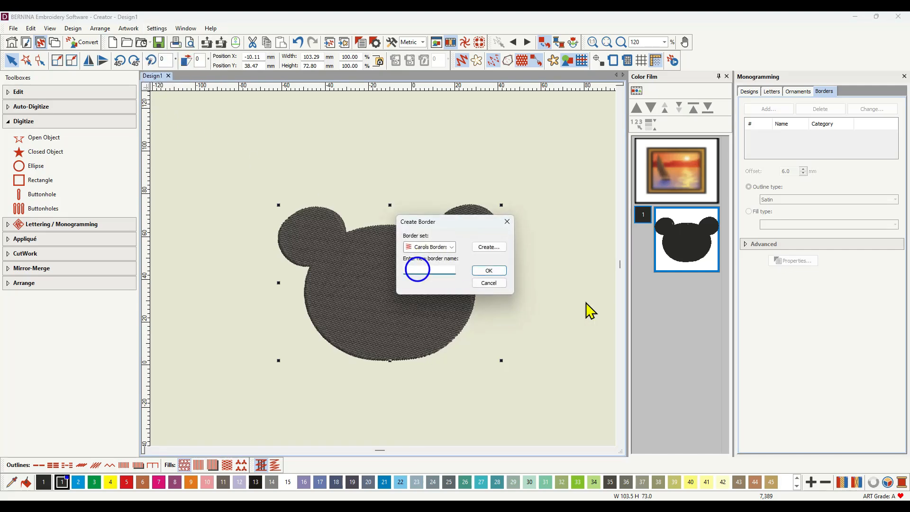
type("T")
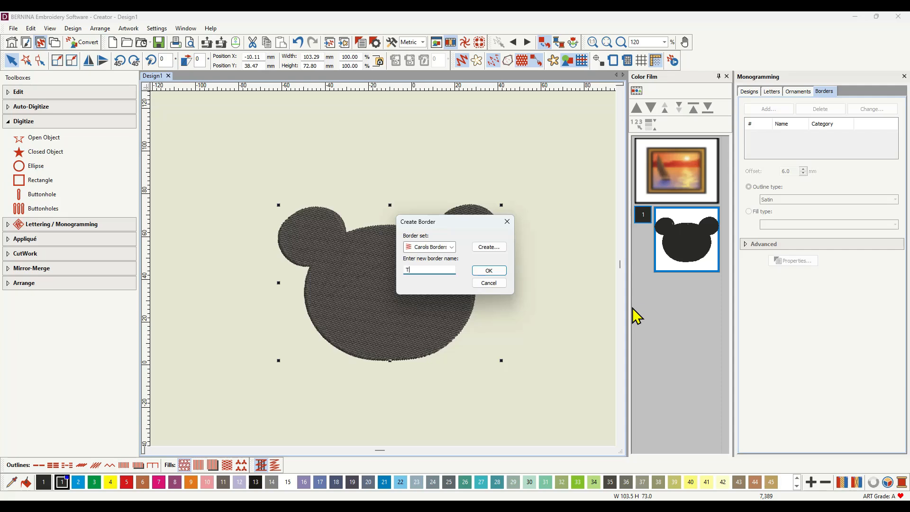
type("eddy Face")
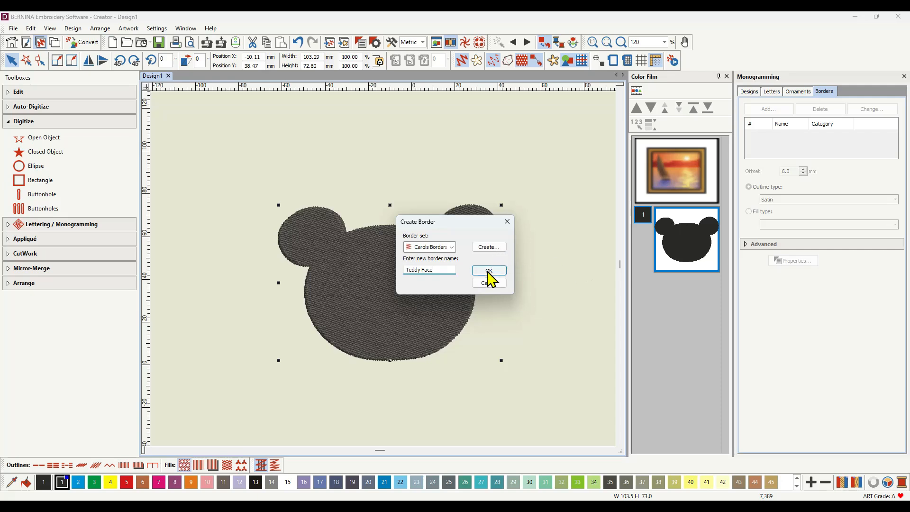
left_click(488, 272)
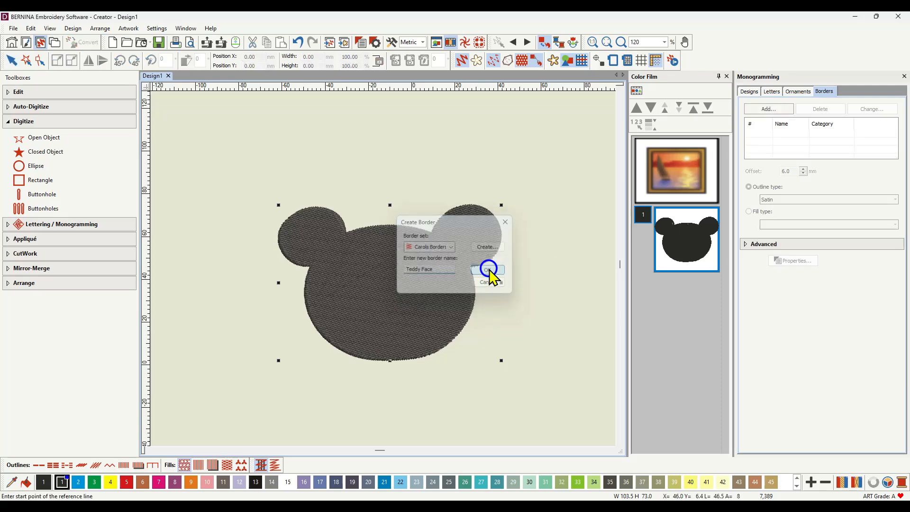
left_click(278, 282)
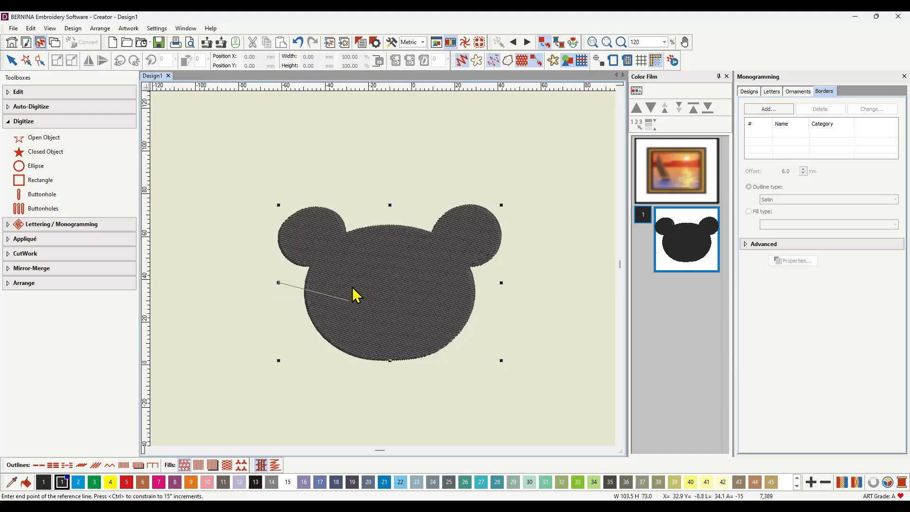
left_click(503, 283)
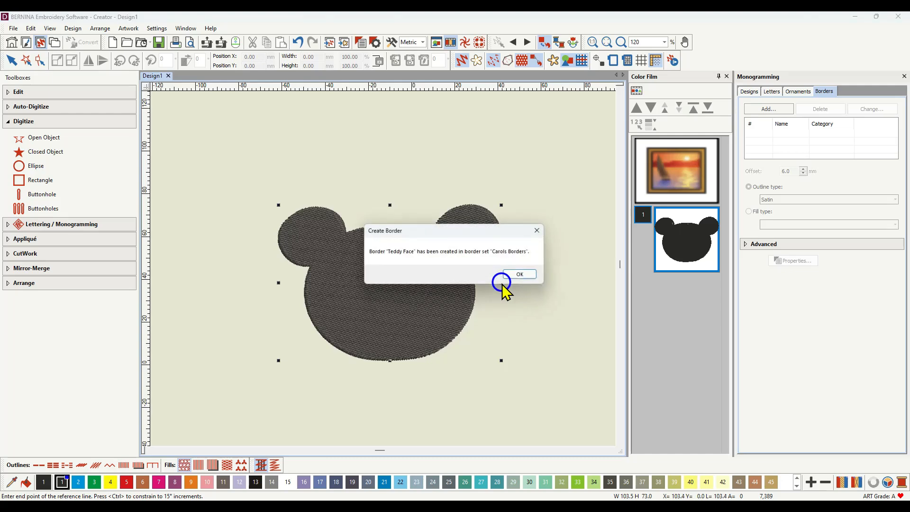
left_click(523, 276)
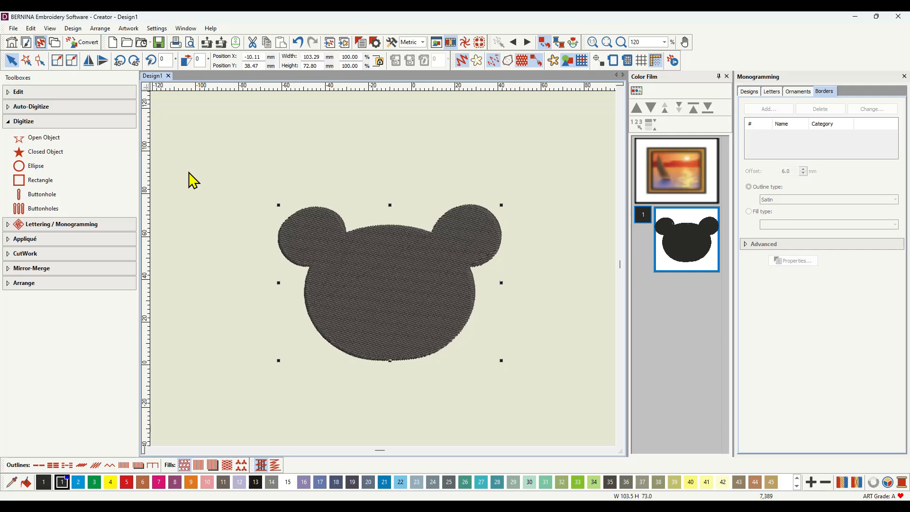
Step: Delete the stitched bear head, then show the hidden bear artwork and delete it to leave the design empty
key("Delete")
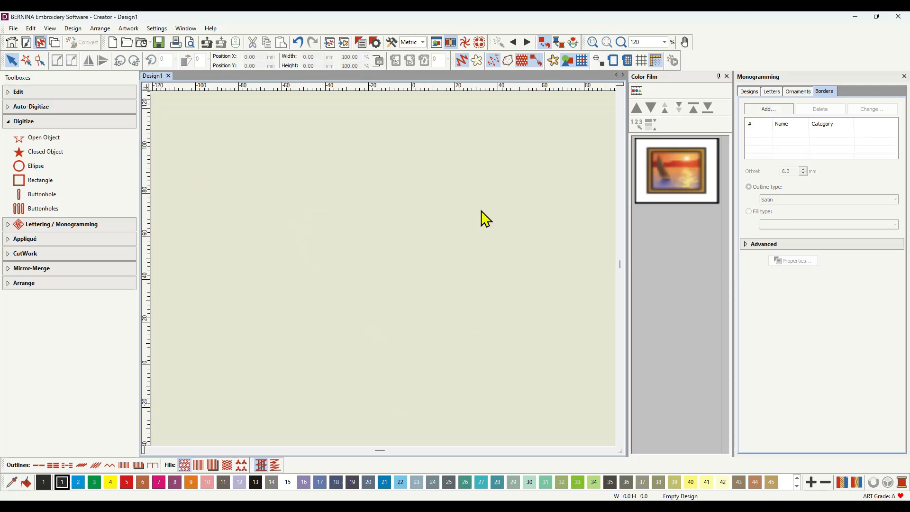
left_click(660, 166)
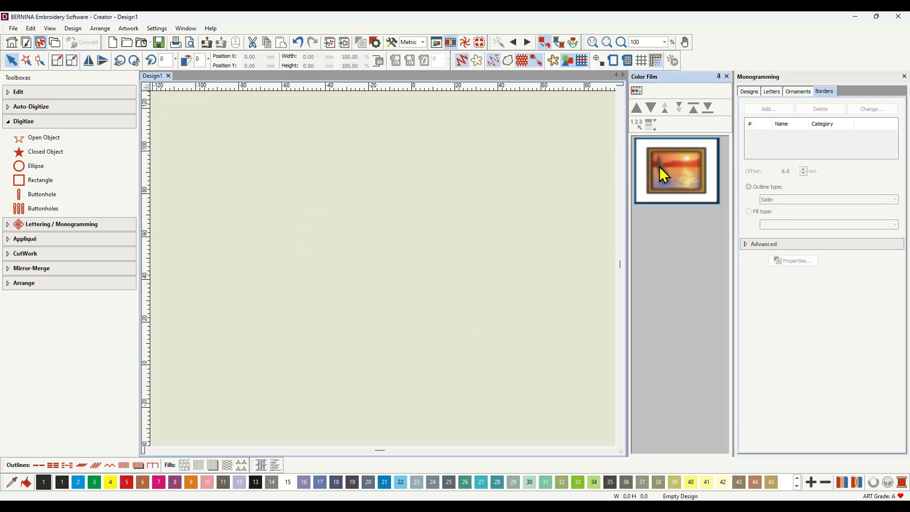
key("Delete")
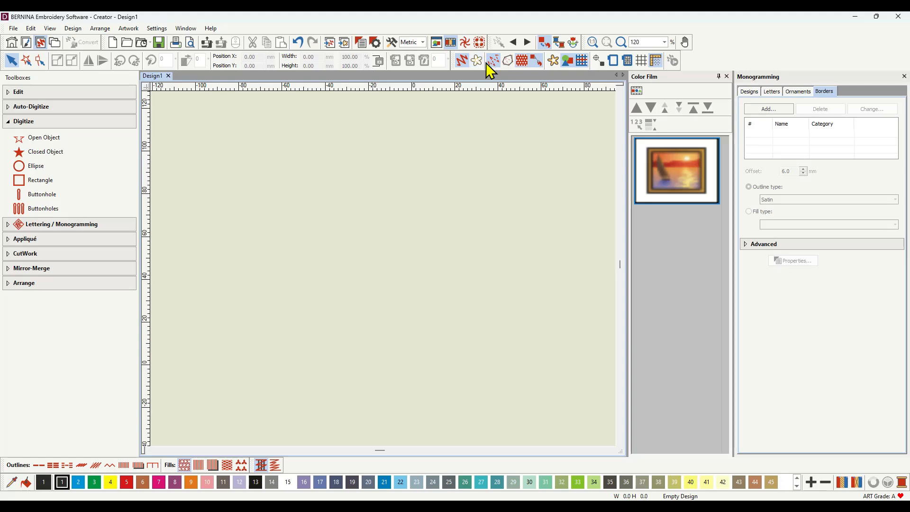
left_click(554, 61)
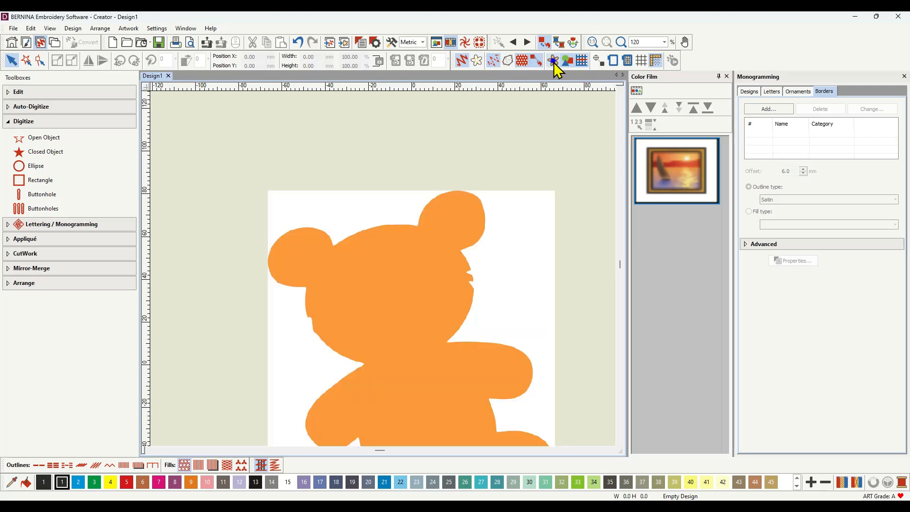
left_click(662, 172)
key("Delete")
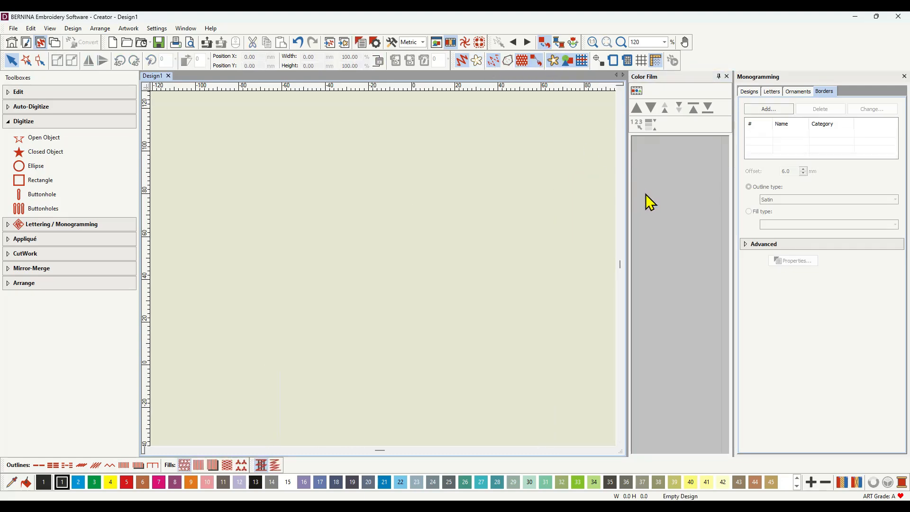
Step: Create a monogram with the letters Teddy in the Drifter font
left_click(64, 225)
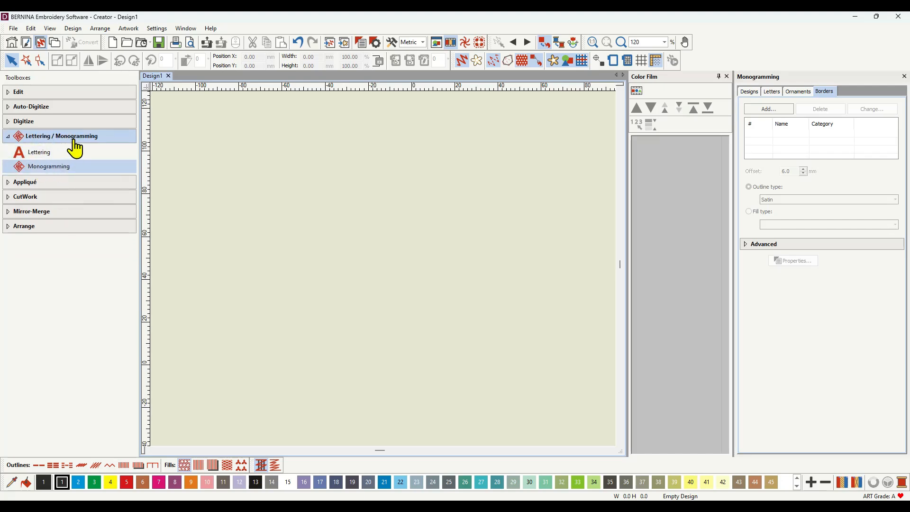
left_click(71, 137)
left_click(96, 142)
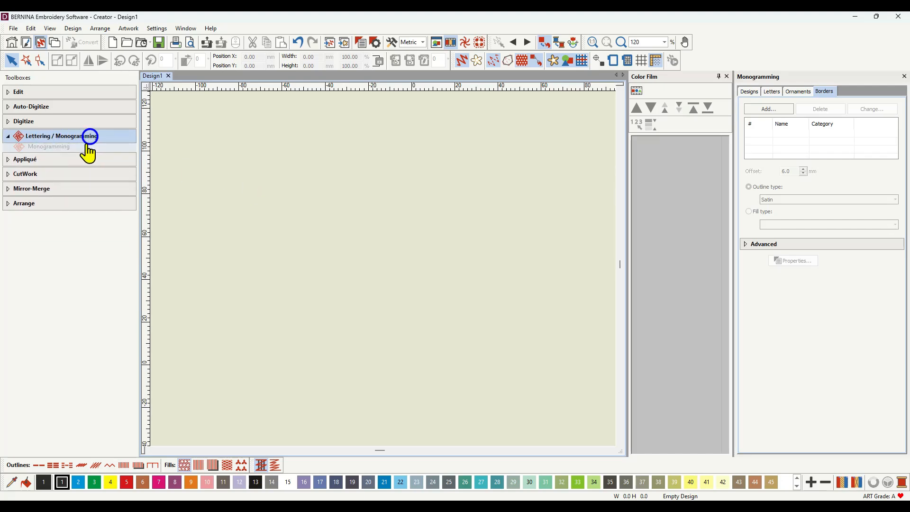
left_click(42, 167)
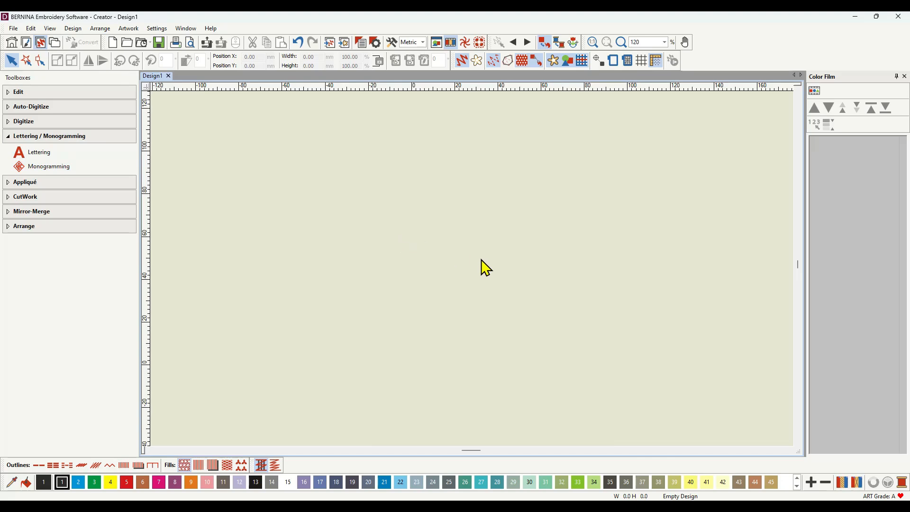
left_click(52, 167)
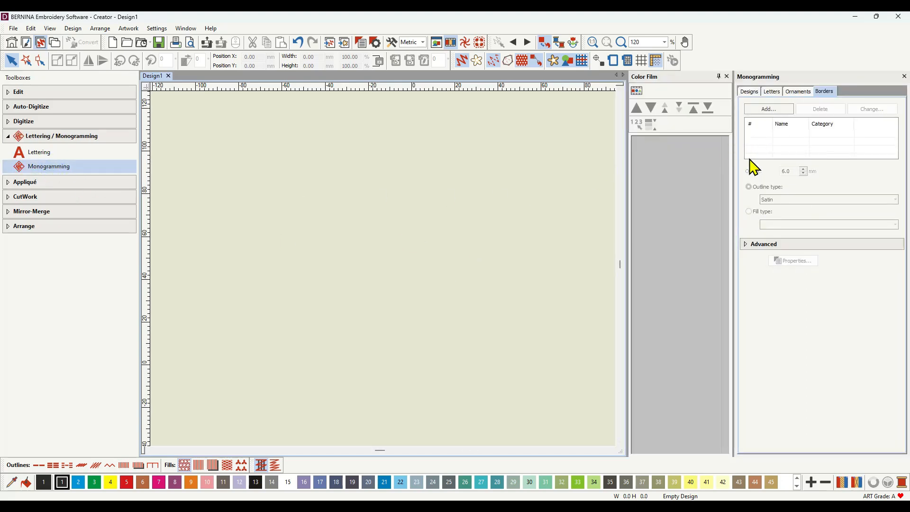
left_click(773, 92)
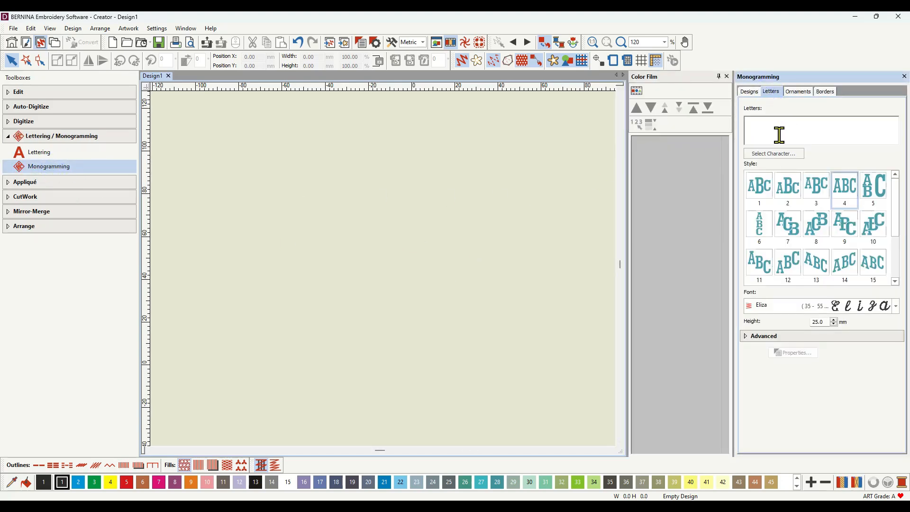
left_click(895, 306)
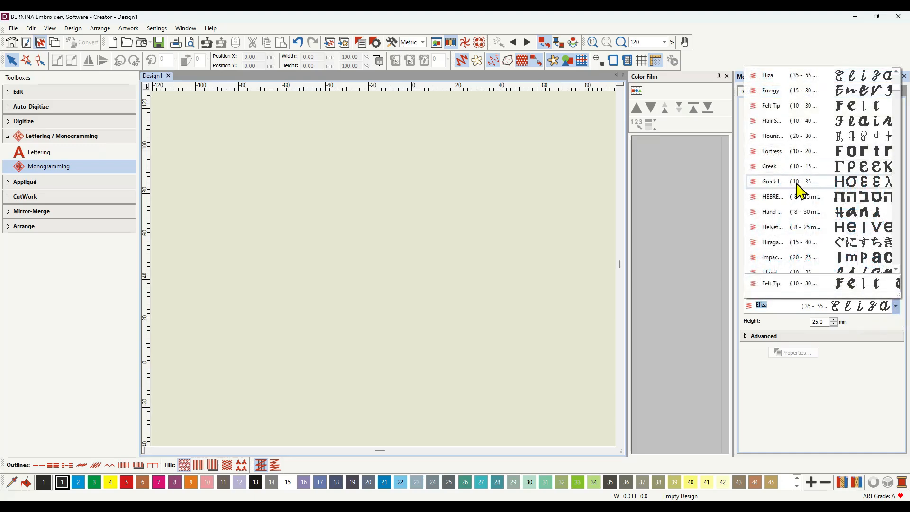
scroll(799, 180, "up", 3)
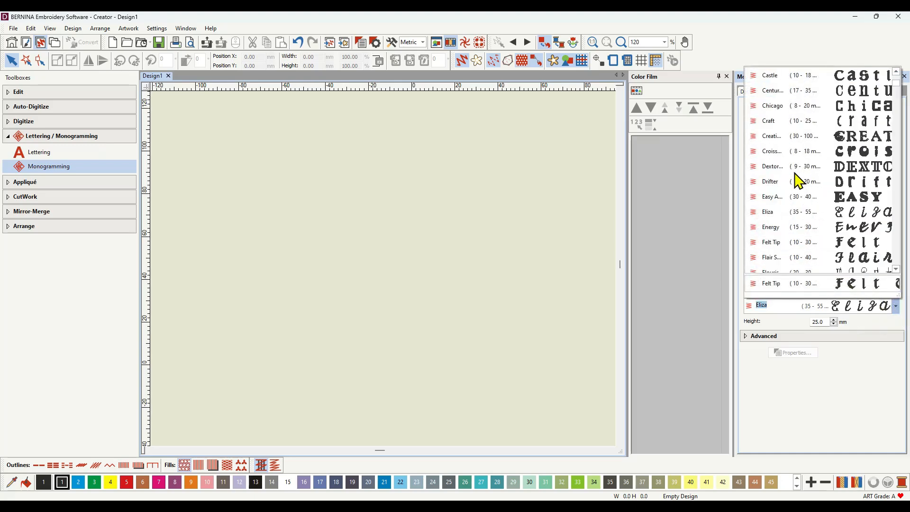
left_click(771, 182)
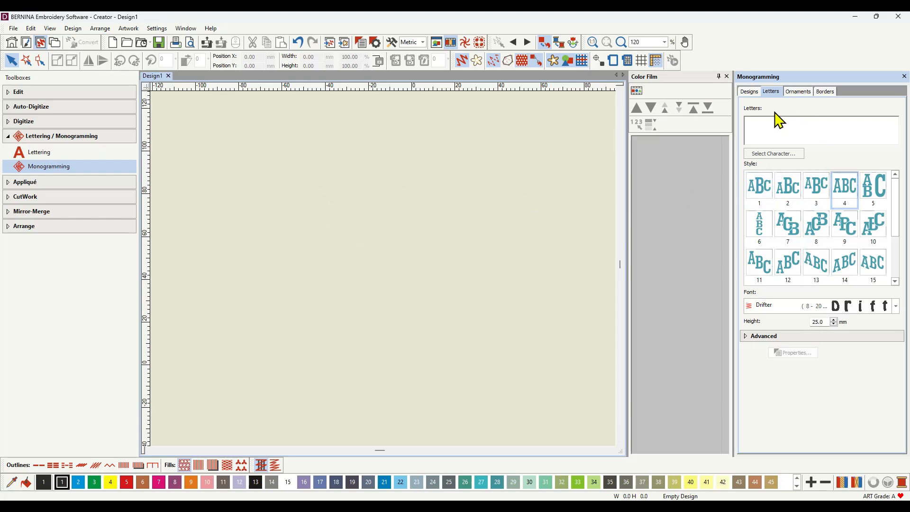
left_click(762, 127)
type("Teddy")
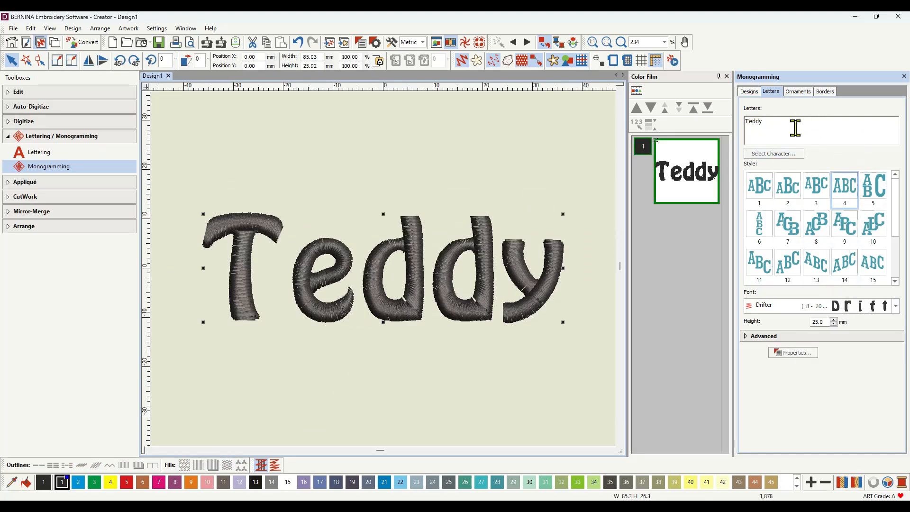
Step: Set the height of the Teddy monogram letters to 20 mm
double_click(816, 322)
type("20")
key("Return")
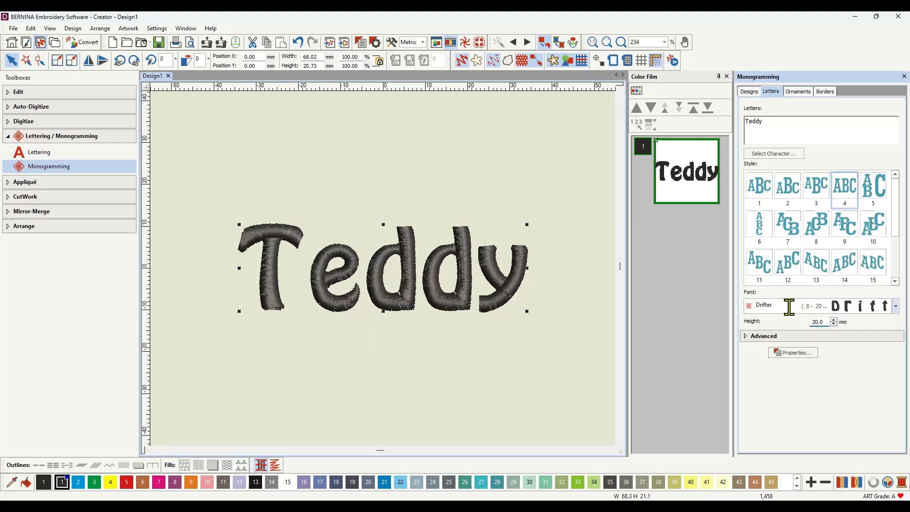
Step: Add the Teddy Face border from the custom border set around the Teddy lettering
left_click(824, 92)
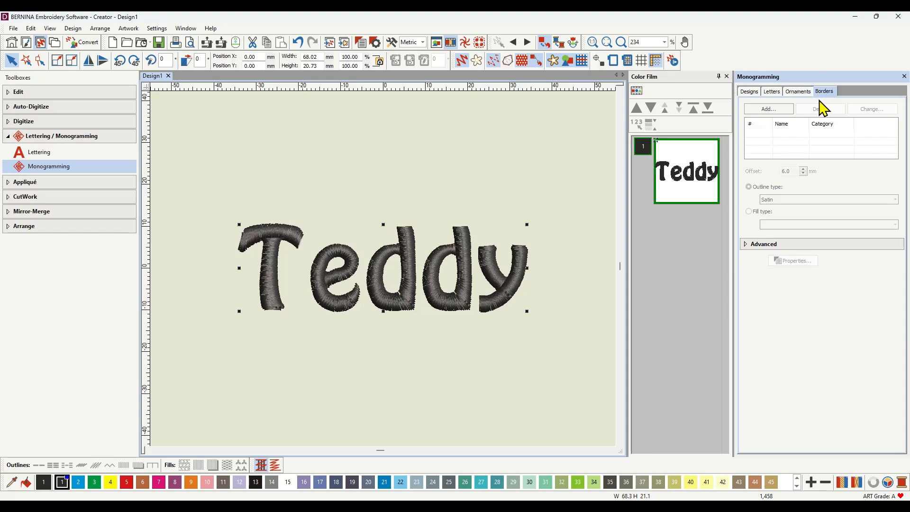
left_click(771, 109)
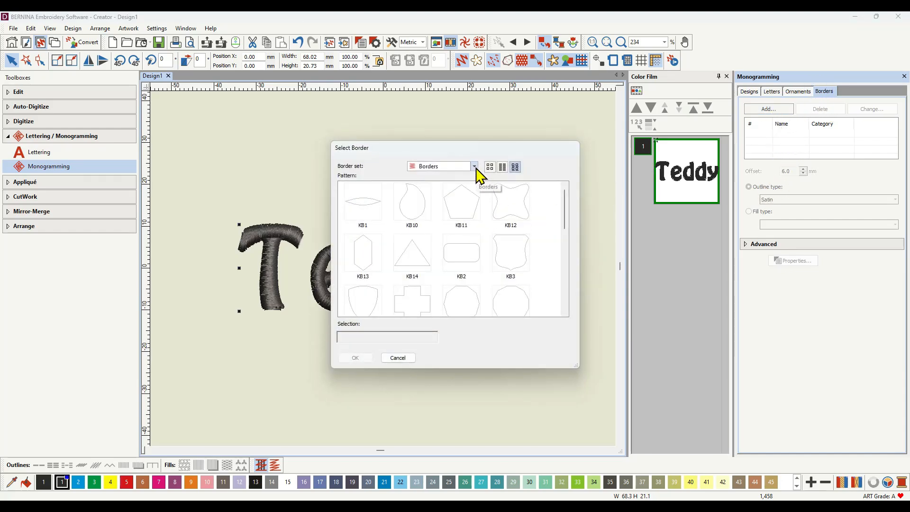
left_click(474, 167)
left_click(439, 187)
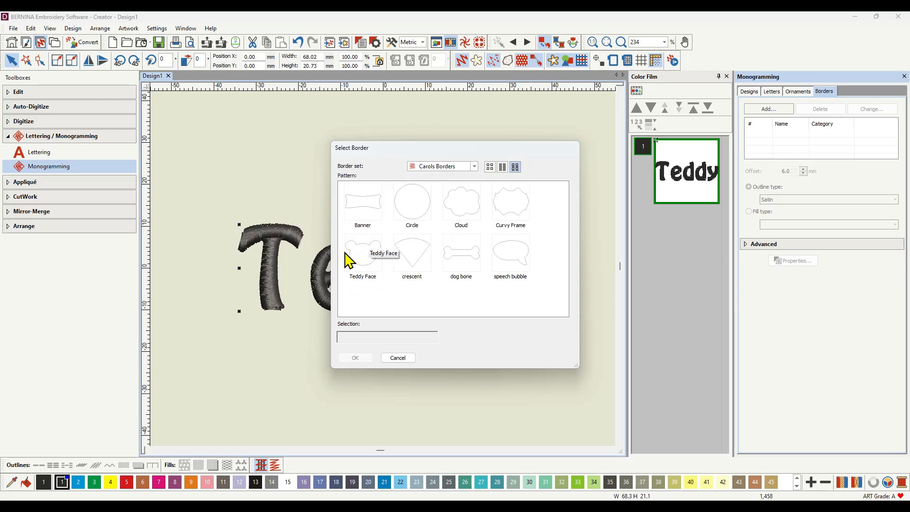
left_click(370, 257)
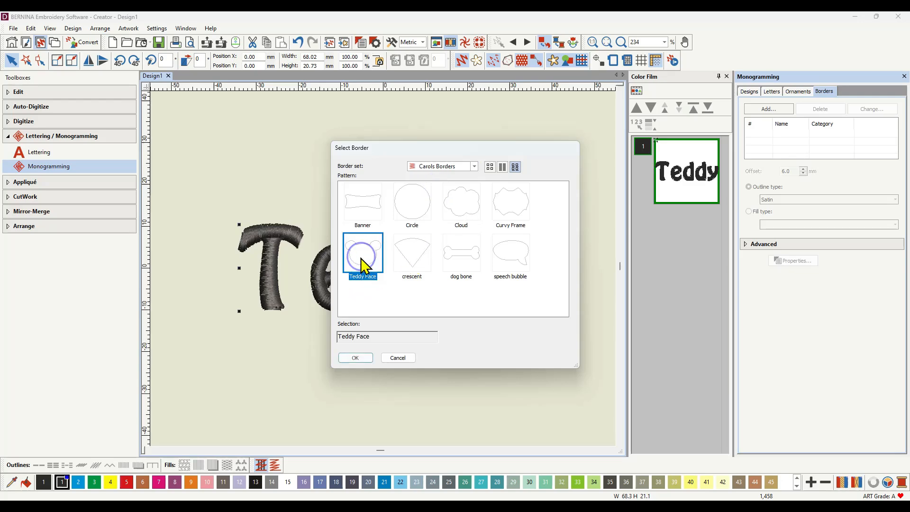
left_click(366, 356)
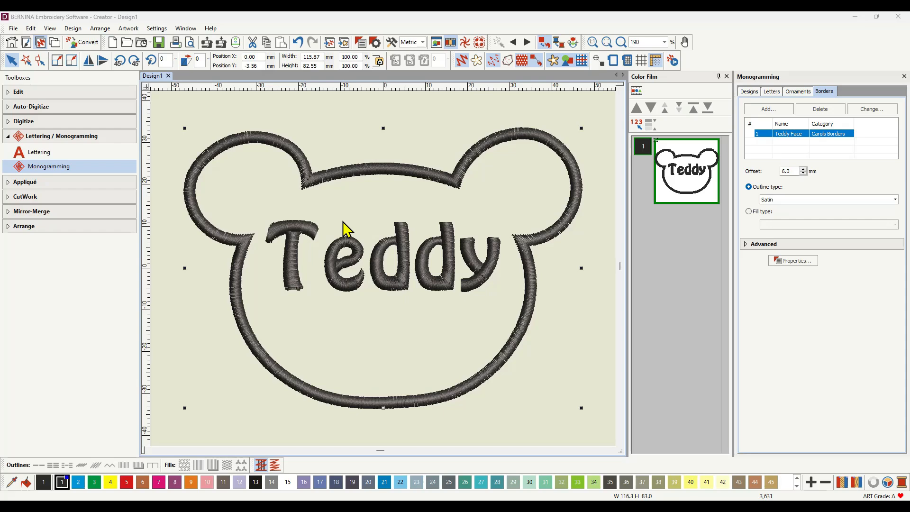
Step: Break apart the Teddy monogram so its lettering and bear face border become separate objects
left_click(28, 93)
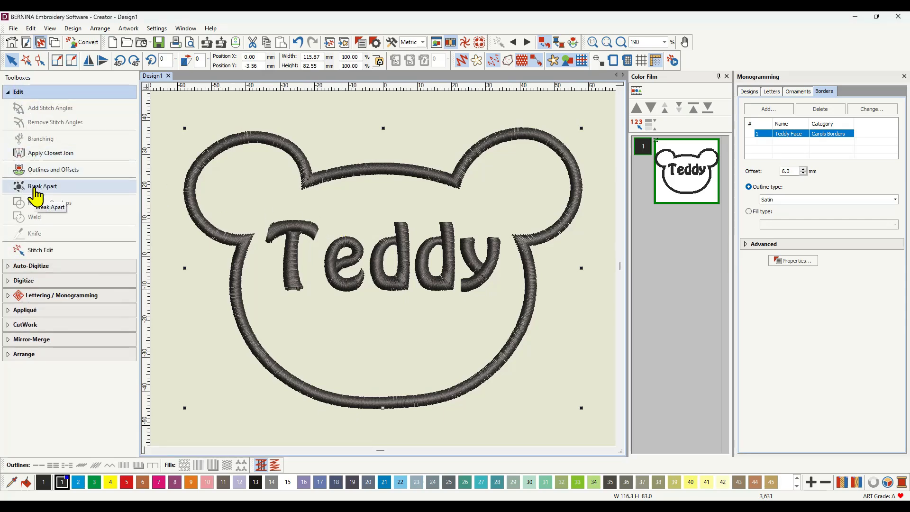
left_click(35, 192)
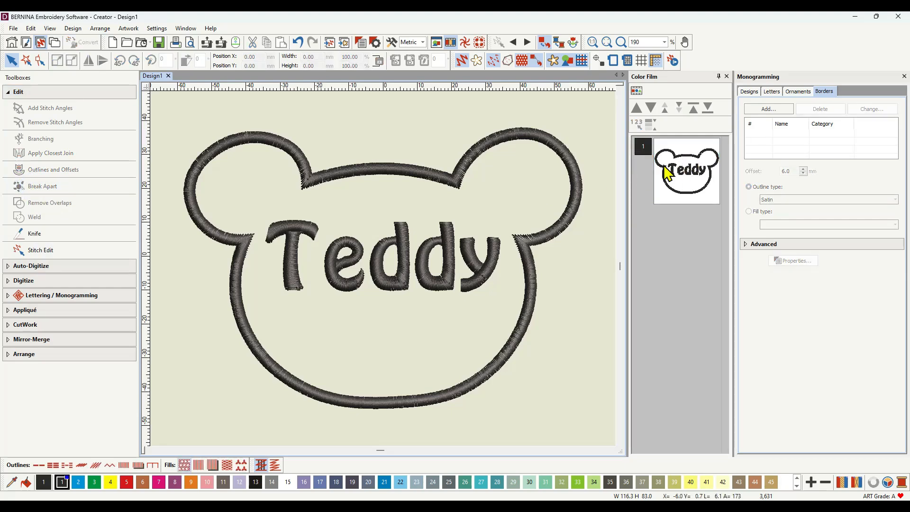
Step: Convert the bear face border to appliqué, keeping the Teddy lettering as a separate object
left_click(637, 90)
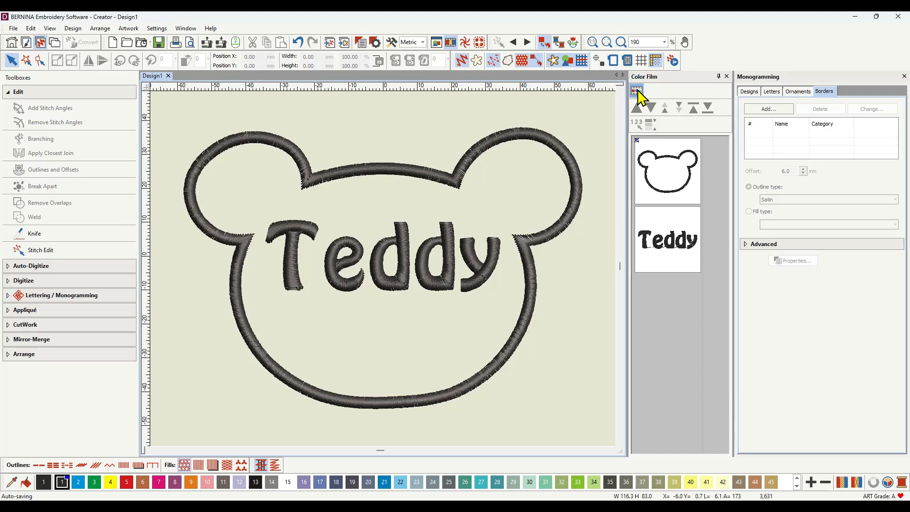
left_click(669, 178)
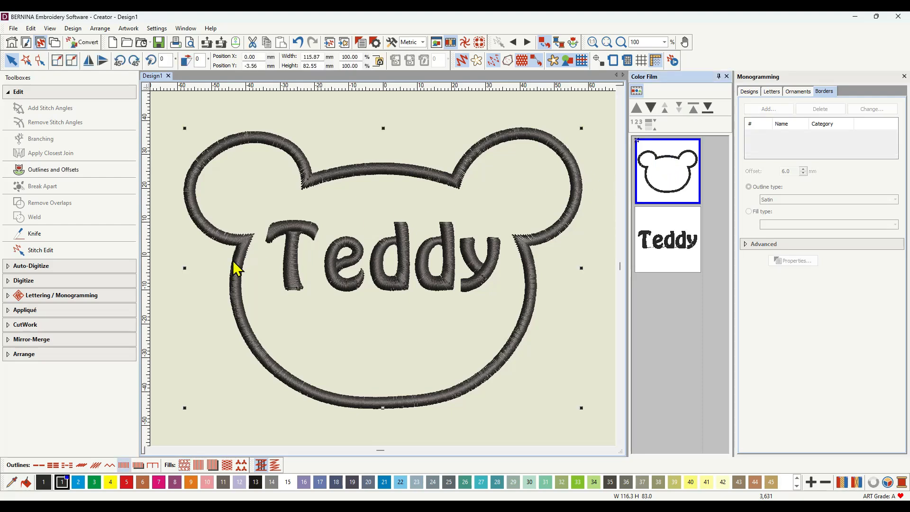
left_click(15, 311)
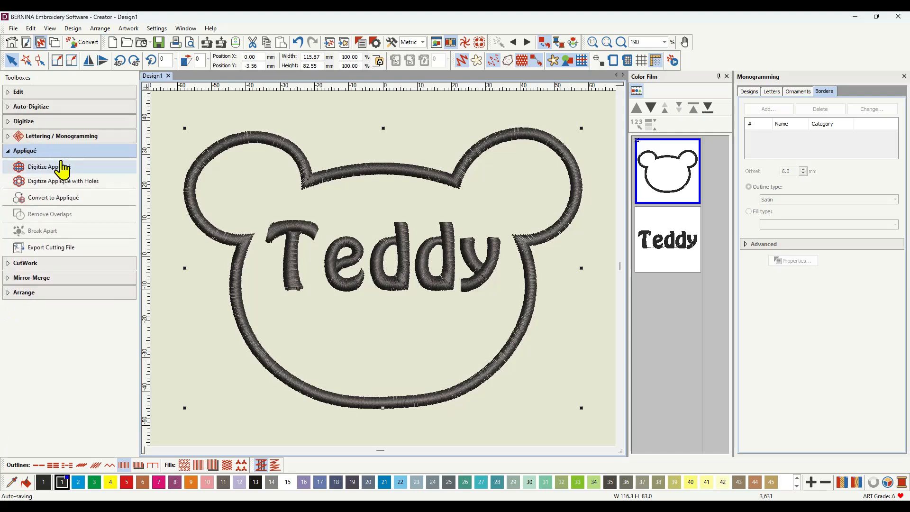
left_click(61, 204)
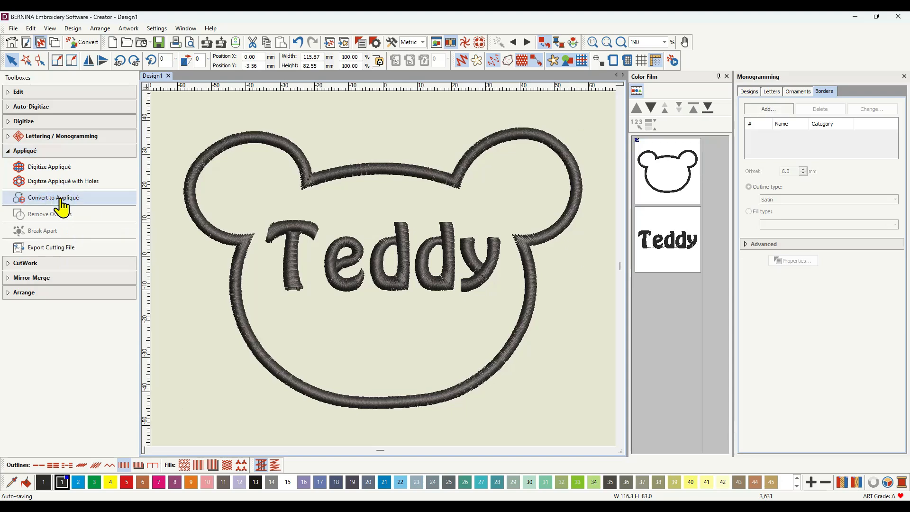
left_click(638, 91)
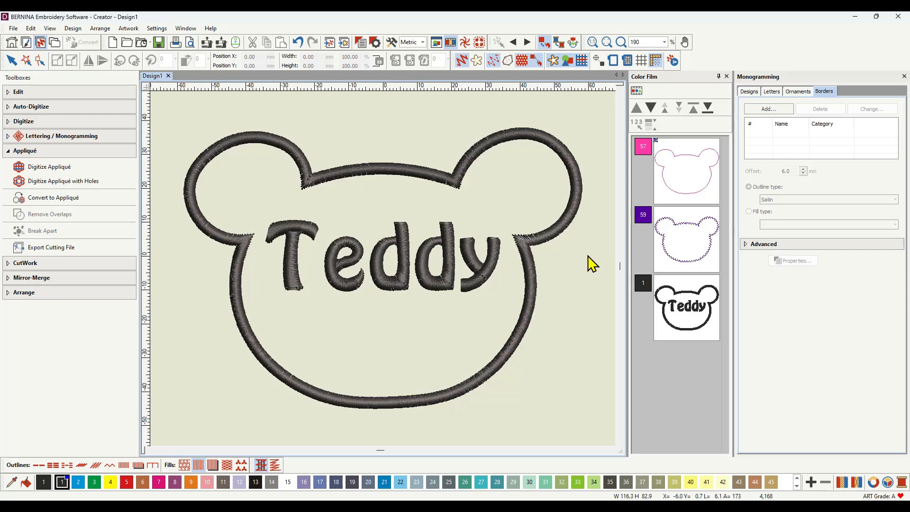
Step: Add a cutting line for appliqué material to the bear face appliqué and display the cover stitch type options
left_click(685, 247)
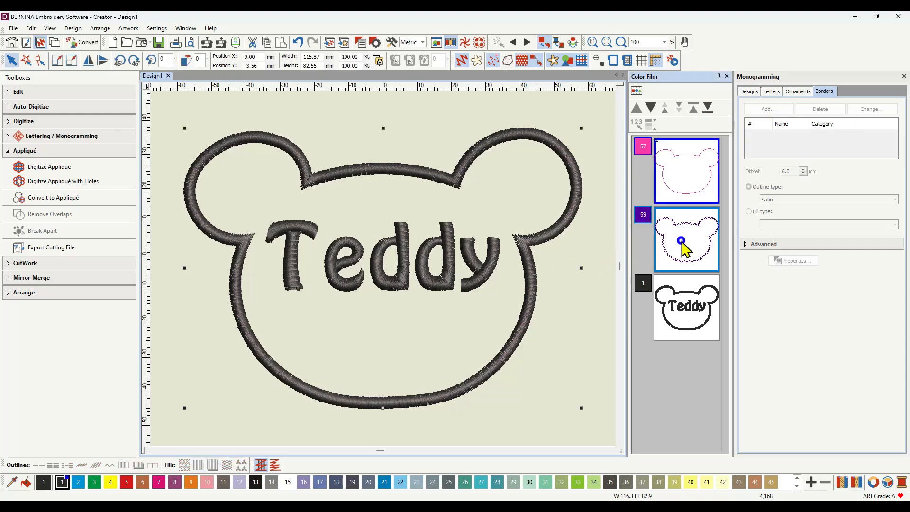
right_click(681, 242)
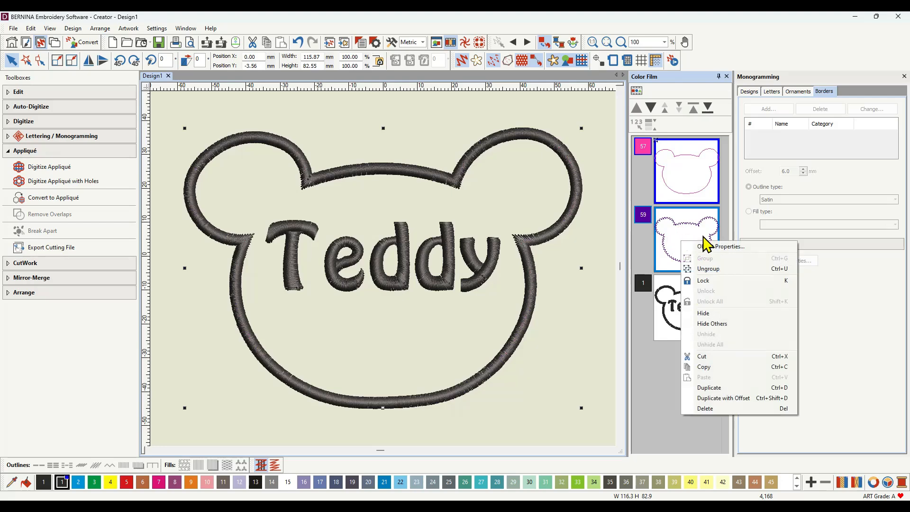
left_click(709, 246)
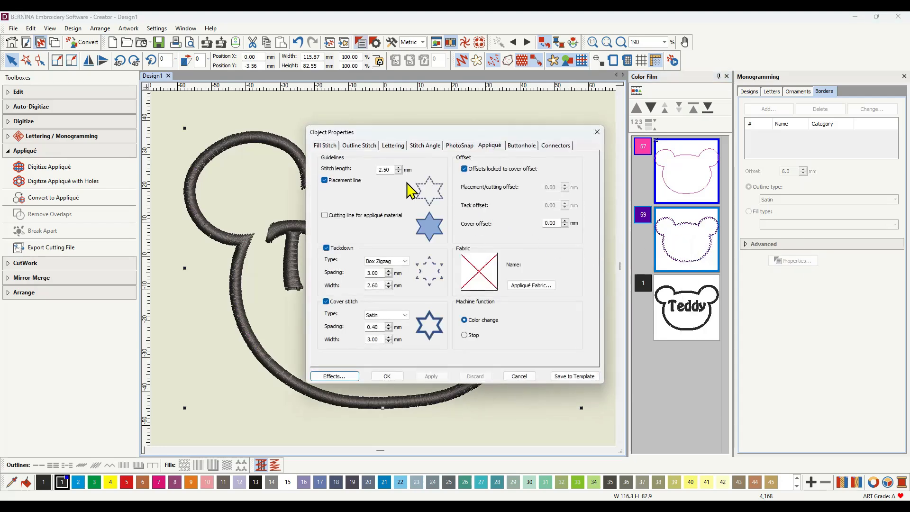
left_click(325, 216)
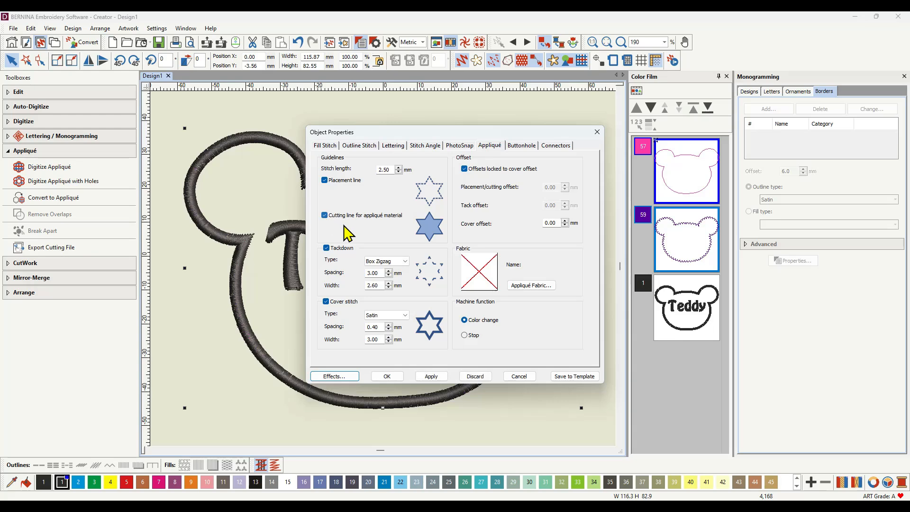
left_click(431, 377)
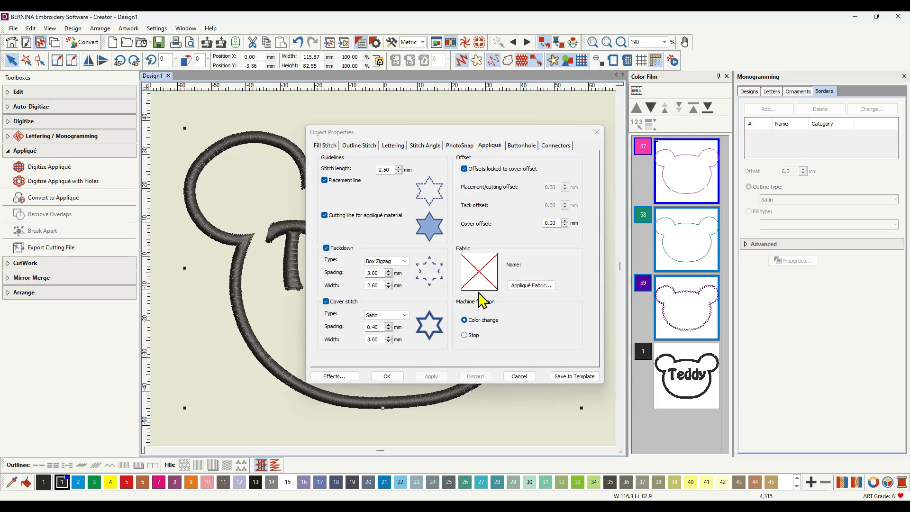
left_click(406, 316)
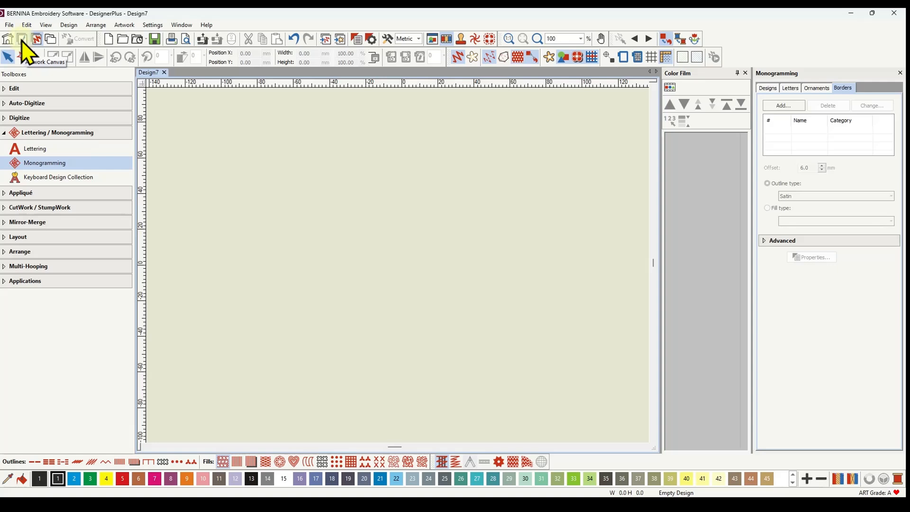
Step: Switch the empty design to the Artwork Canvas and display the CONNECT Content docker
left_click(22, 41)
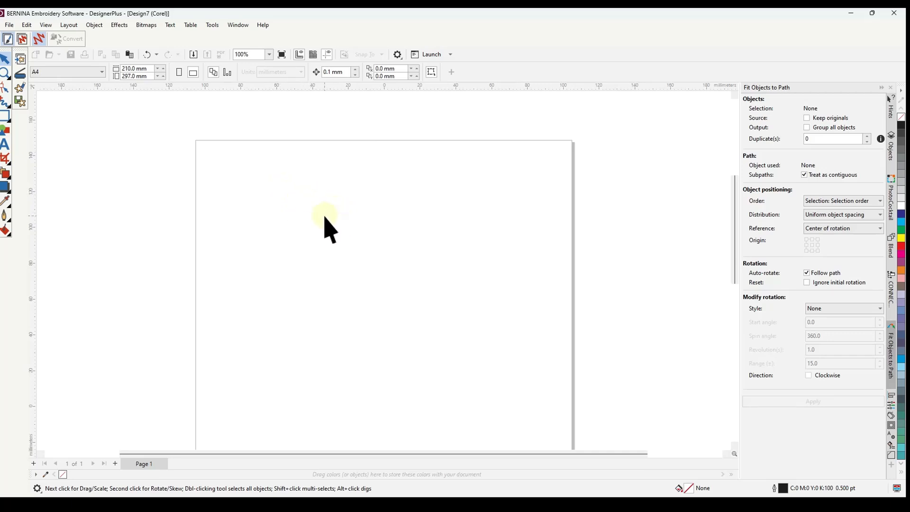
left_click(892, 288)
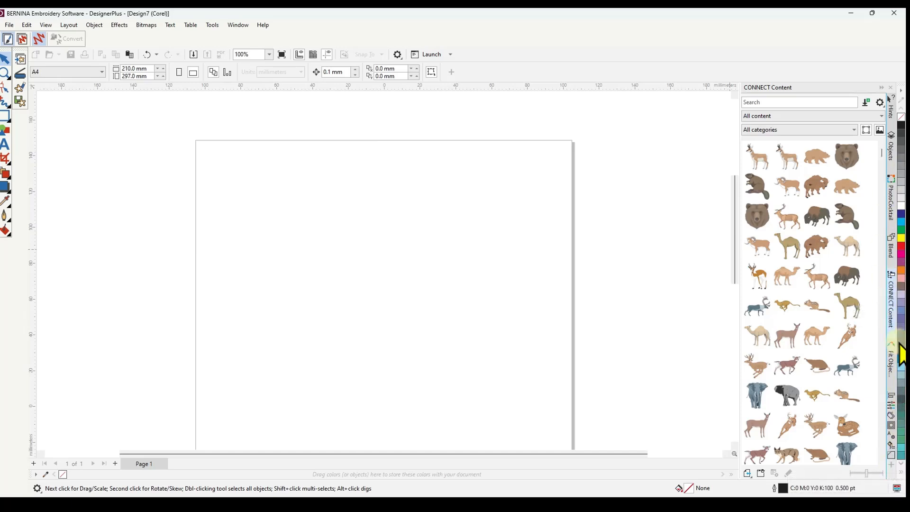
Step: Check that the CONNECT Content docker is enabled in the lists of available dockers
left_click(892, 465)
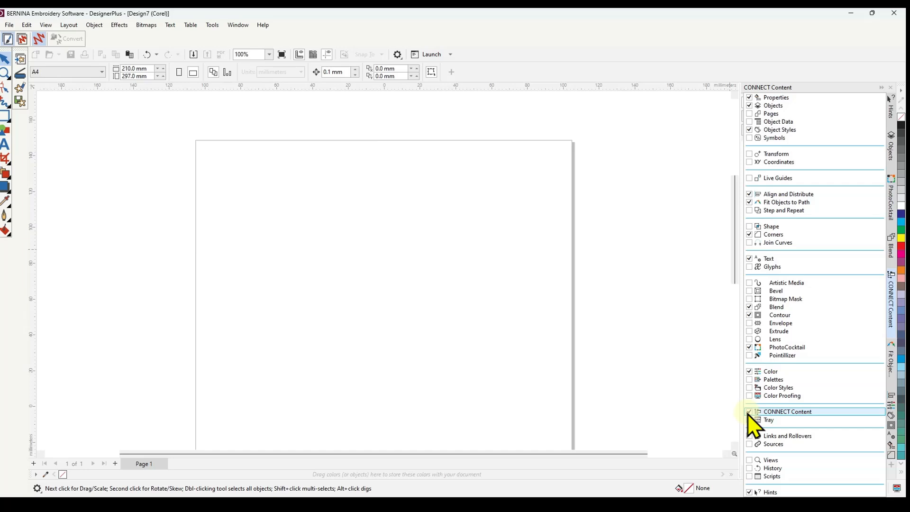
left_click(693, 182)
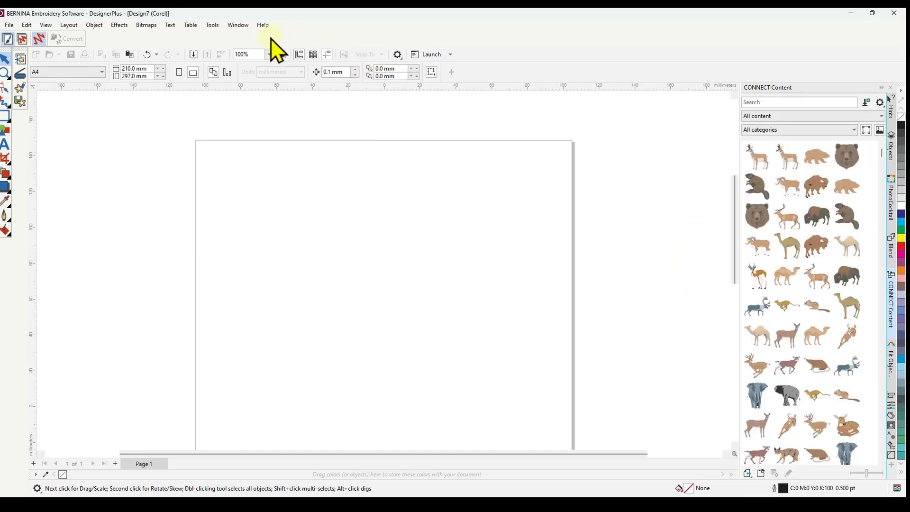
left_click(219, 27)
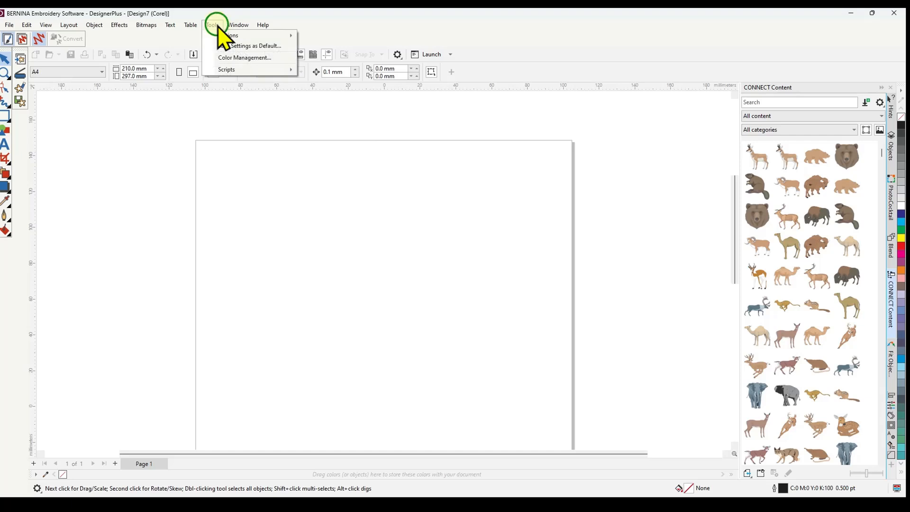
mouse_move(237, 27)
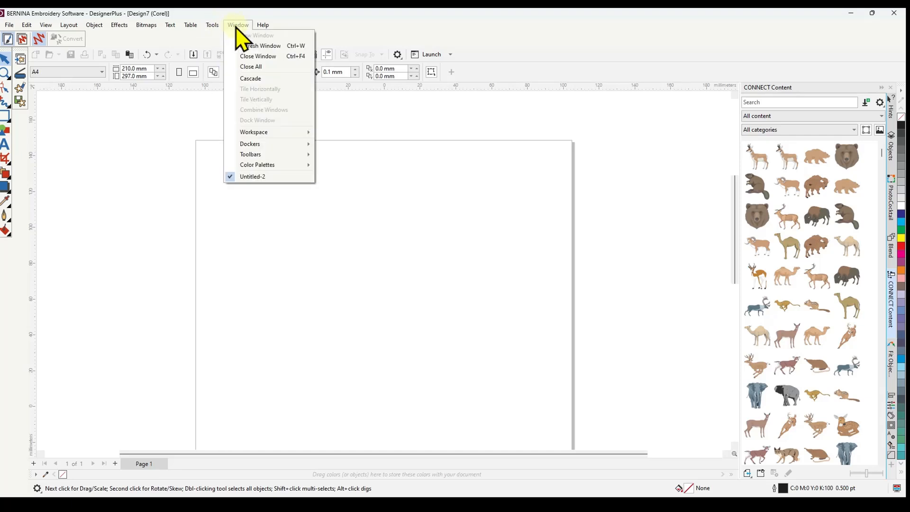
mouse_move(256, 147)
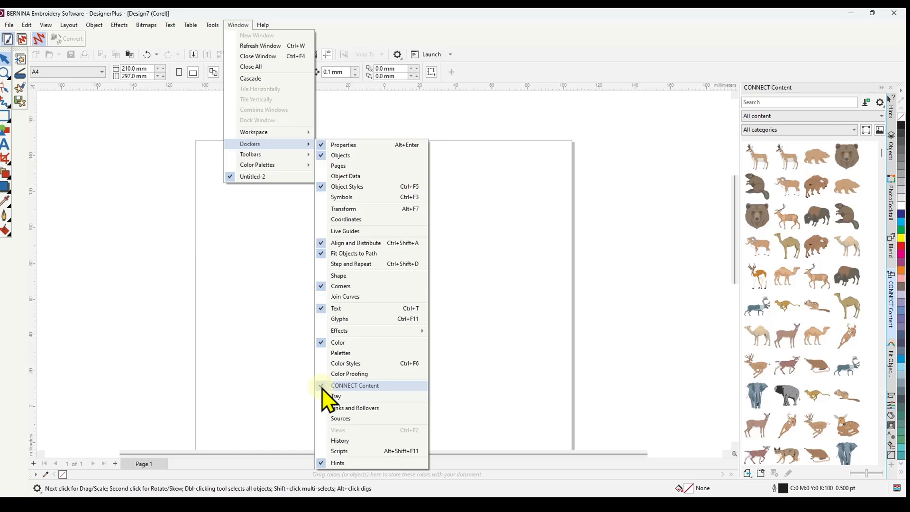
left_click(643, 268)
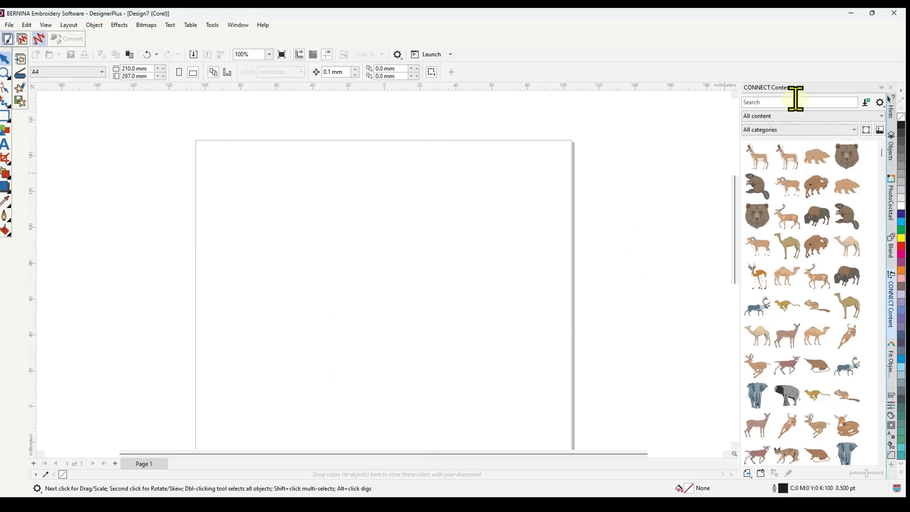
Step: Filter the CONNECT content to the Borders and Frames category and enlarge its thumbnails
left_click(787, 162)
left_click(855, 130)
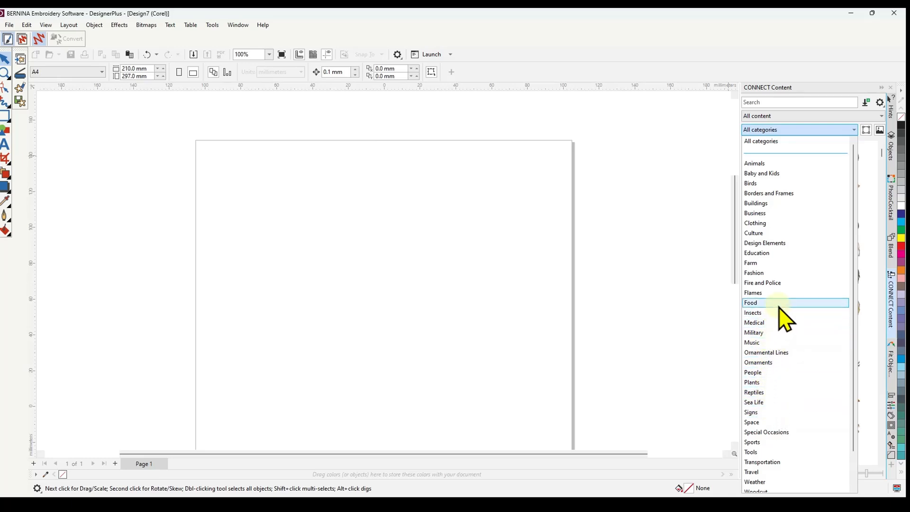
left_click(772, 193)
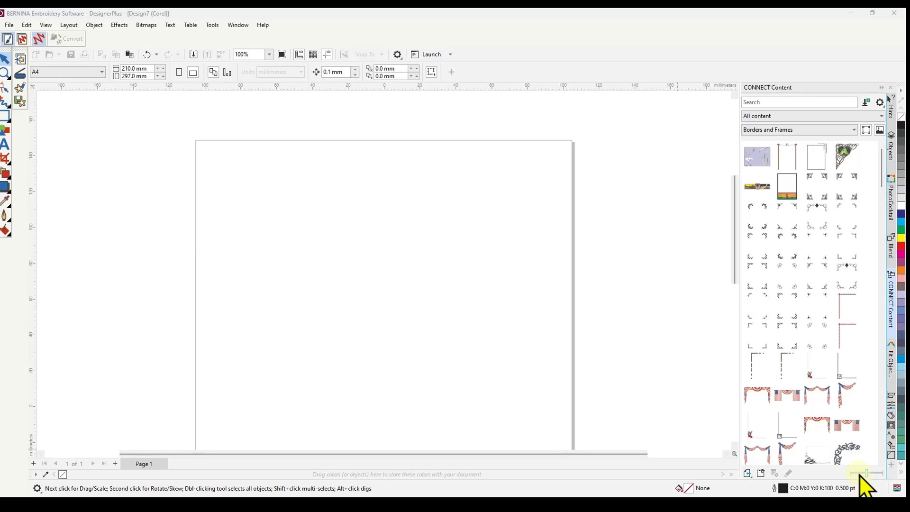
left_click_drag(868, 477, 877, 478)
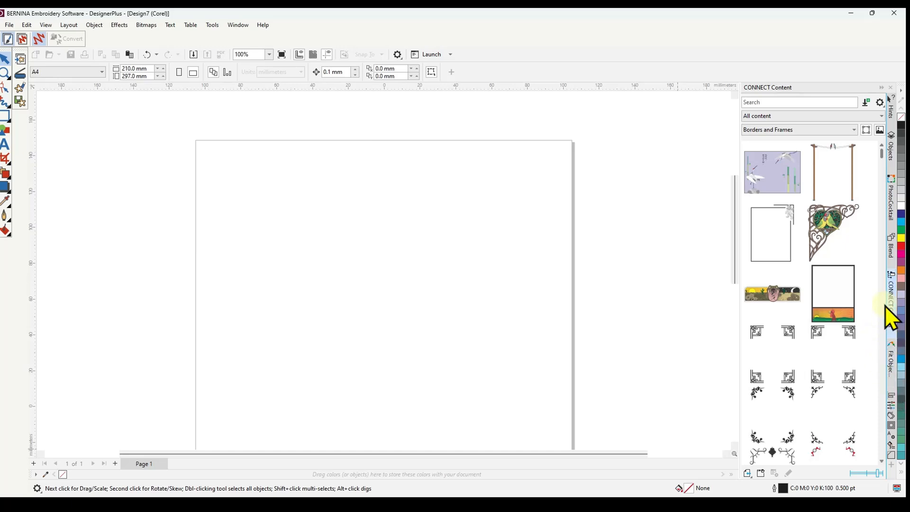
Step: Import the curved-sided frame CGS03700.cdr from the Borders and Frames content at its original position
left_click_drag(884, 154, 883, 459)
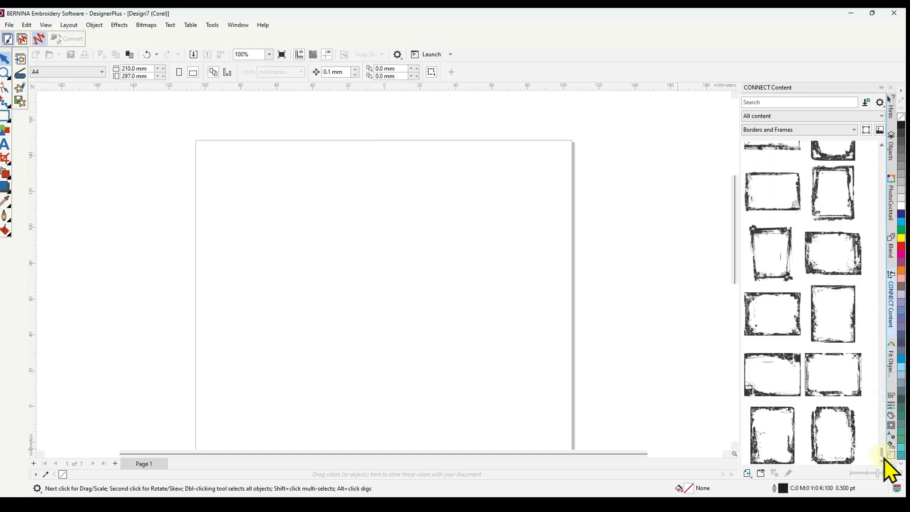
scroll(834, 360, "up", 5)
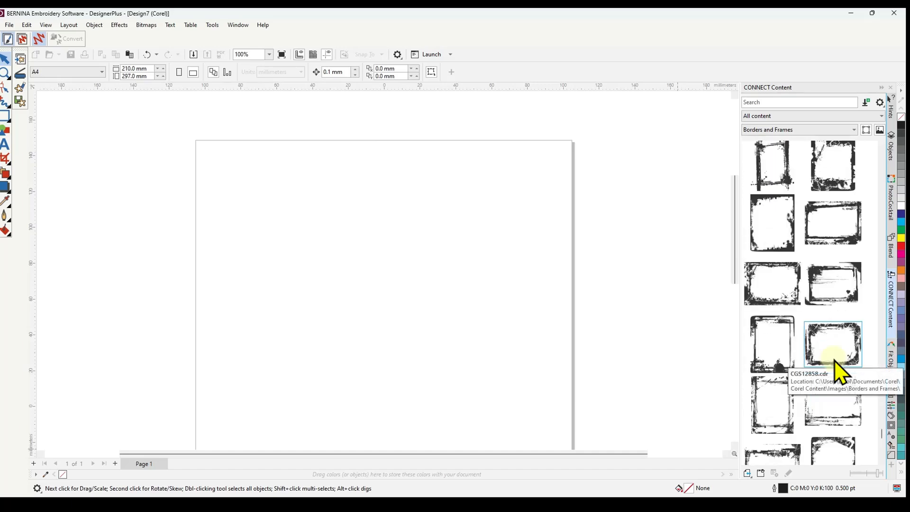
scroll(828, 359, "up", 3)
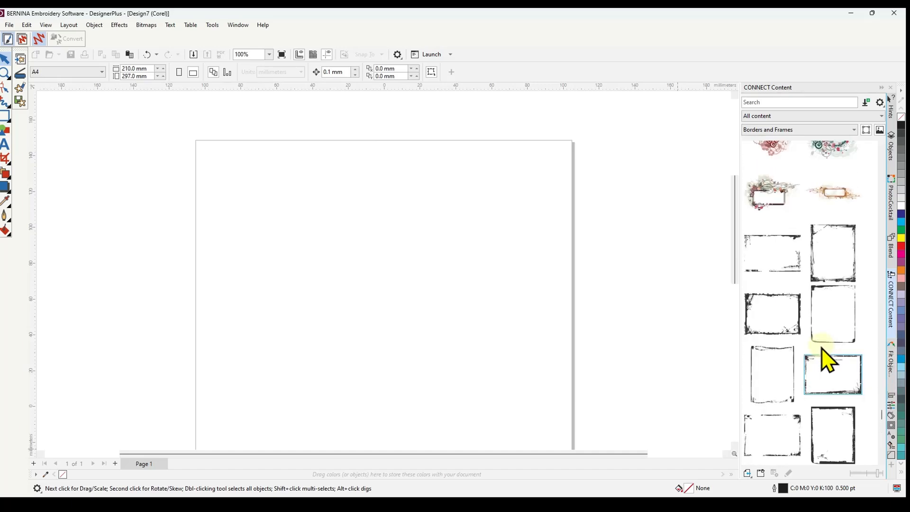
scroll(823, 356, "up", 6)
scroll(826, 308, "up", 10)
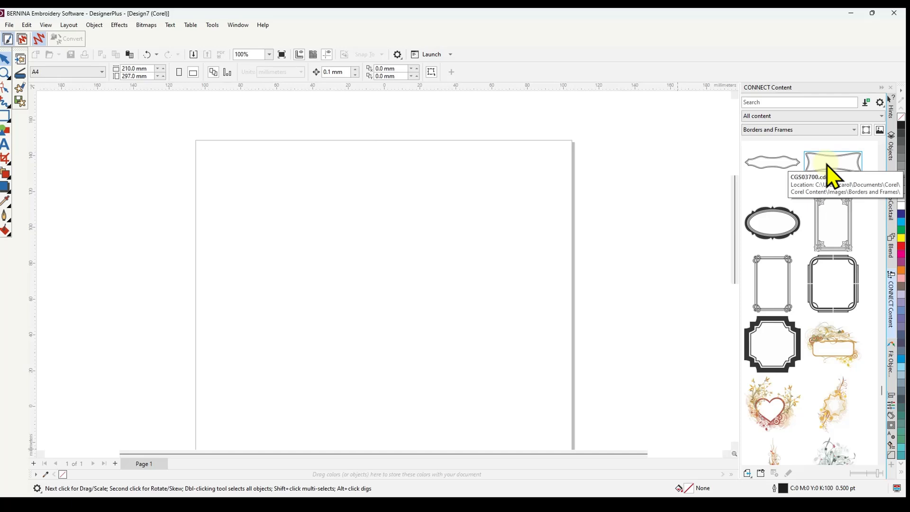
scroll(835, 178, "up", 1)
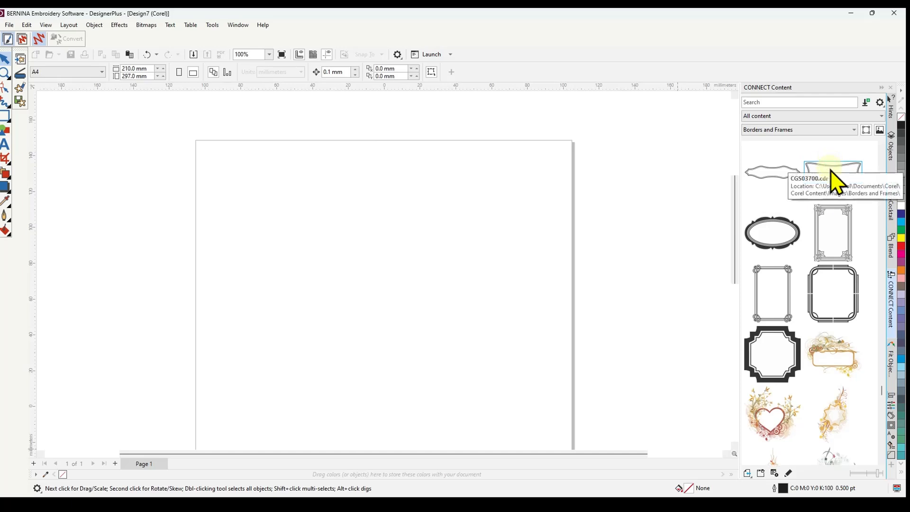
left_click(747, 474)
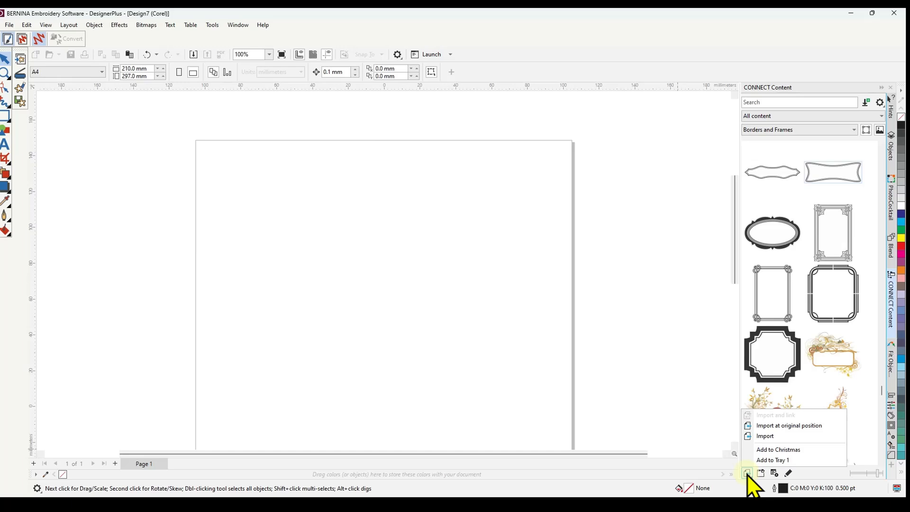
left_click(798, 427)
scroll(416, 285, "down", 1)
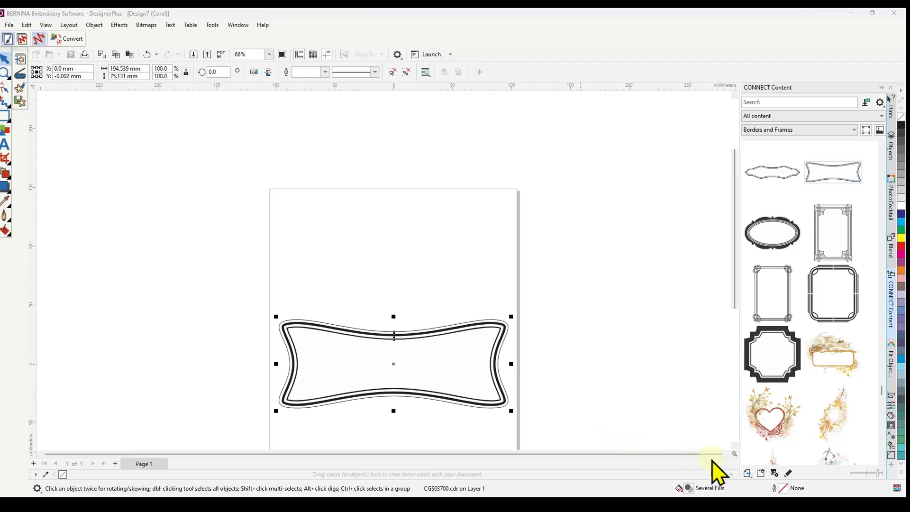
scroll(387, 376, "up", 1)
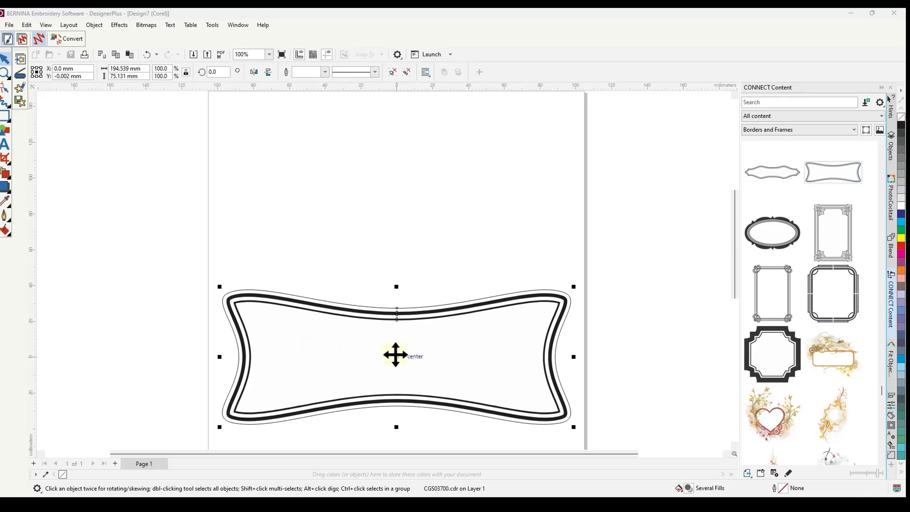
Step: Delete the four inner curves from the CGS03700.cdr frame group, keeping only the outermost outline curve
left_click(892, 151)
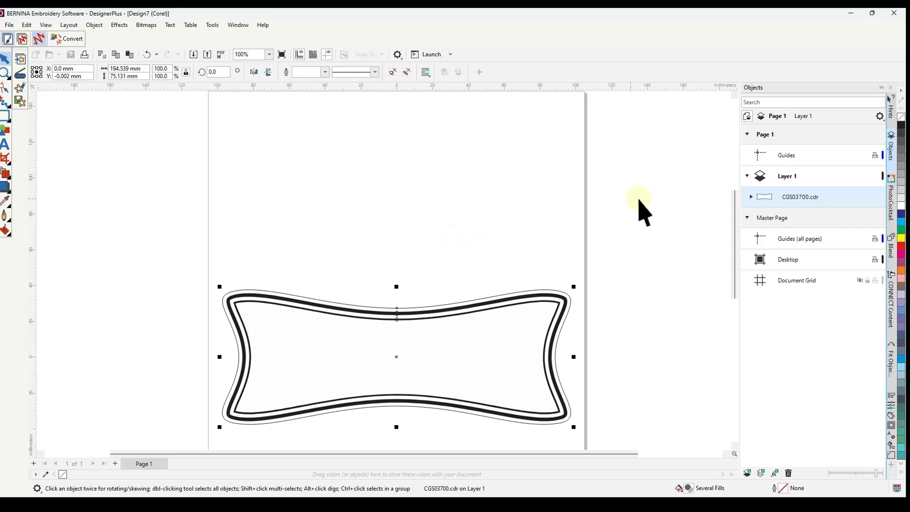
left_click(752, 198)
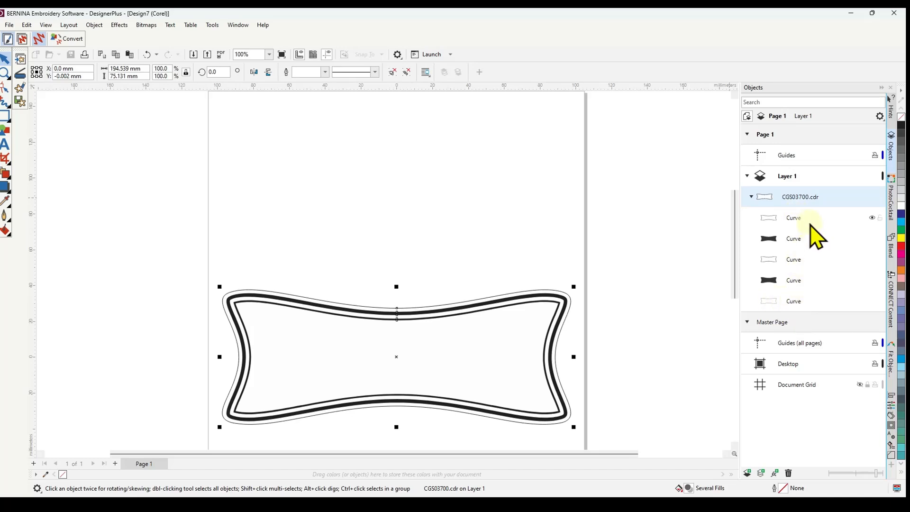
left_click(795, 219)
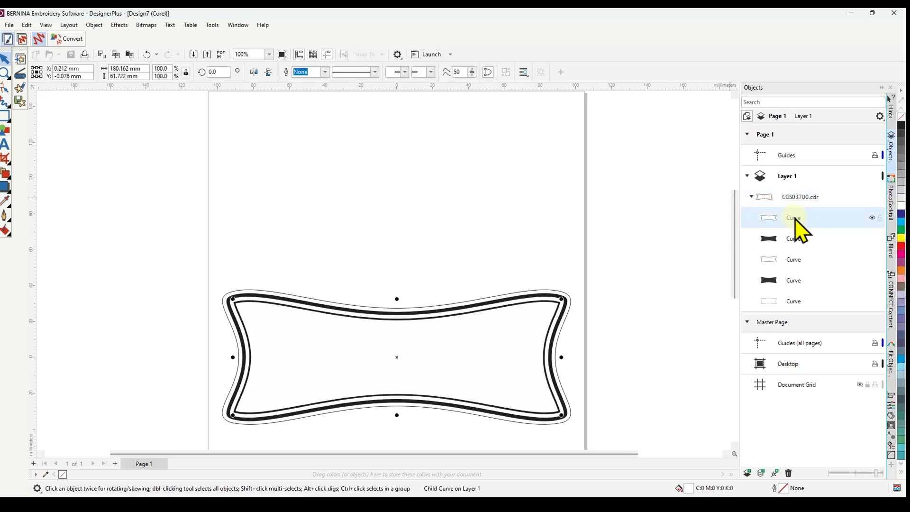
left_click(794, 281, "shift")
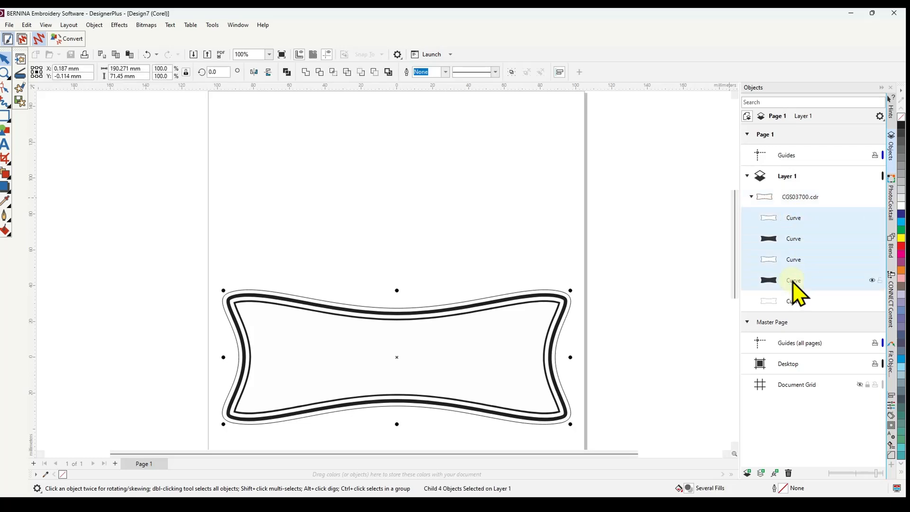
key("Delete")
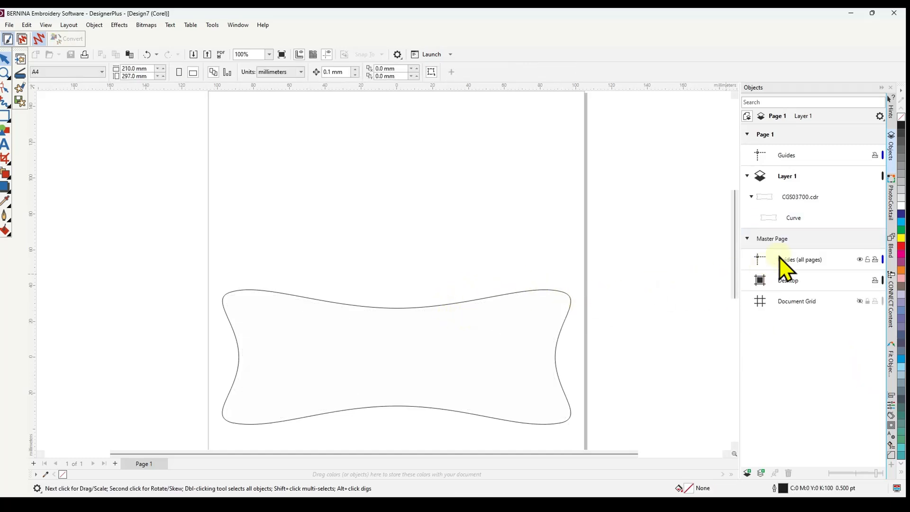
Step: Fill the remaining CGS03700.cdr frame curve with dark blue and remove its outline
left_click(801, 230)
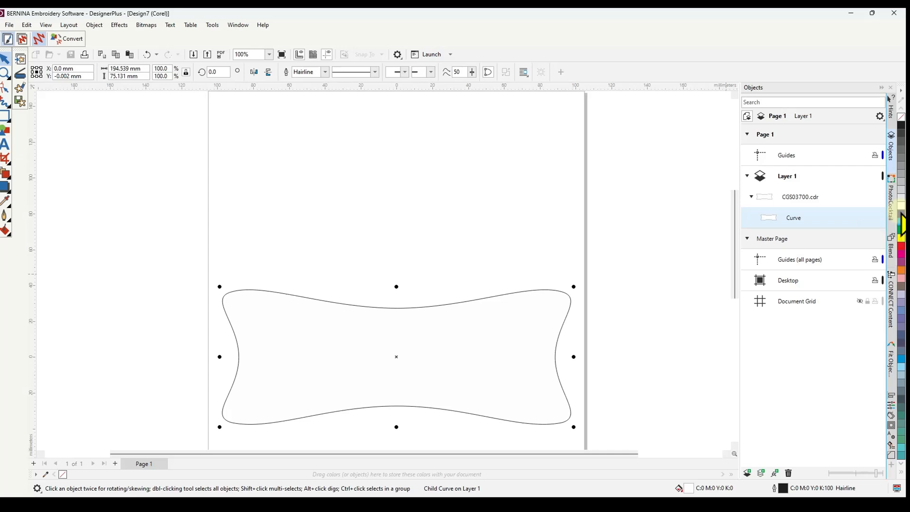
left_click(902, 216)
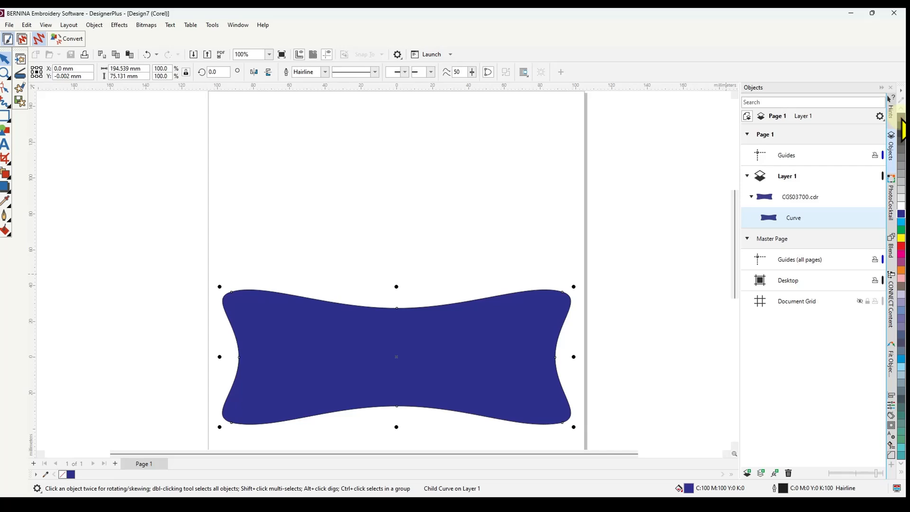
right_click(902, 118)
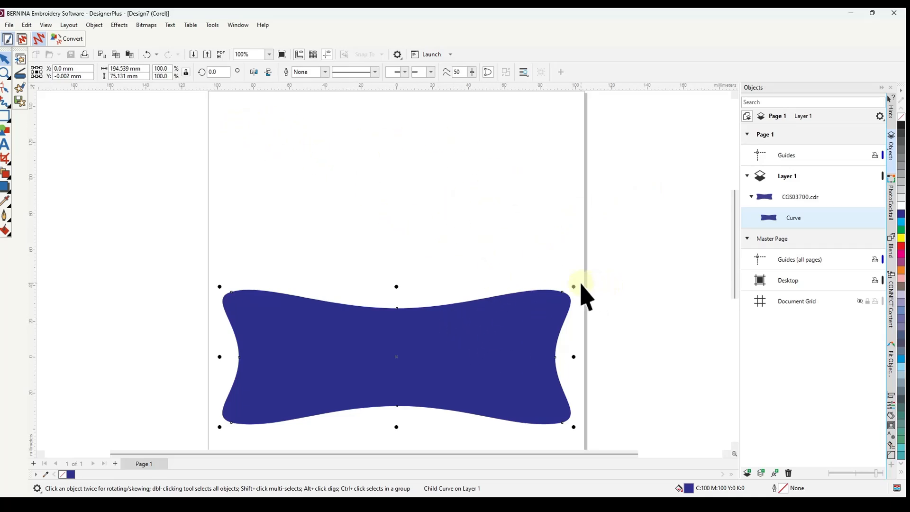
Step: Scale the blue frame shape proportionally to about 125 × 48 mm, centred on the page, and convert it to embroidery
left_click_drag(574, 287, 447, 338)
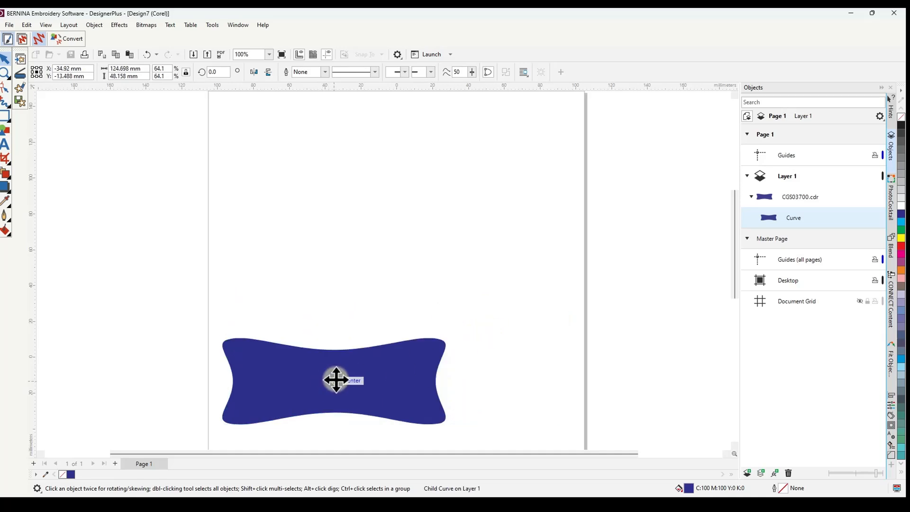
key("p")
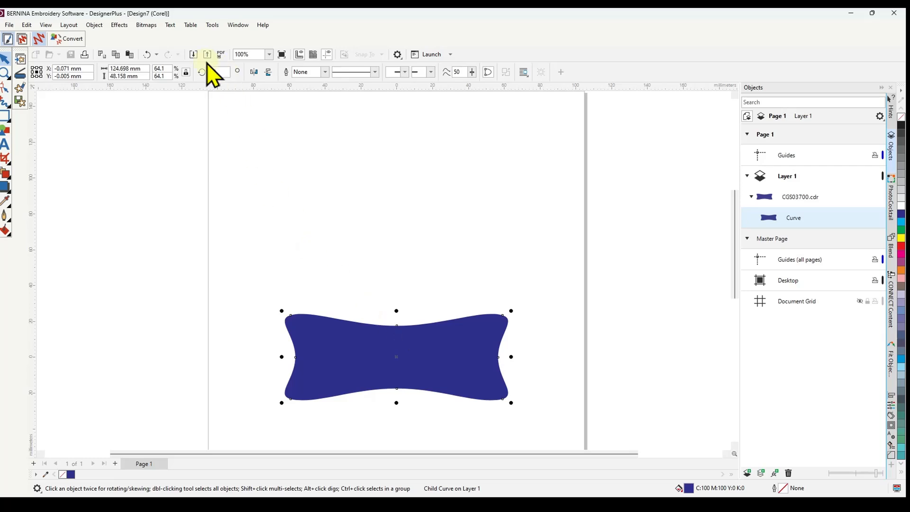
left_click(70, 39)
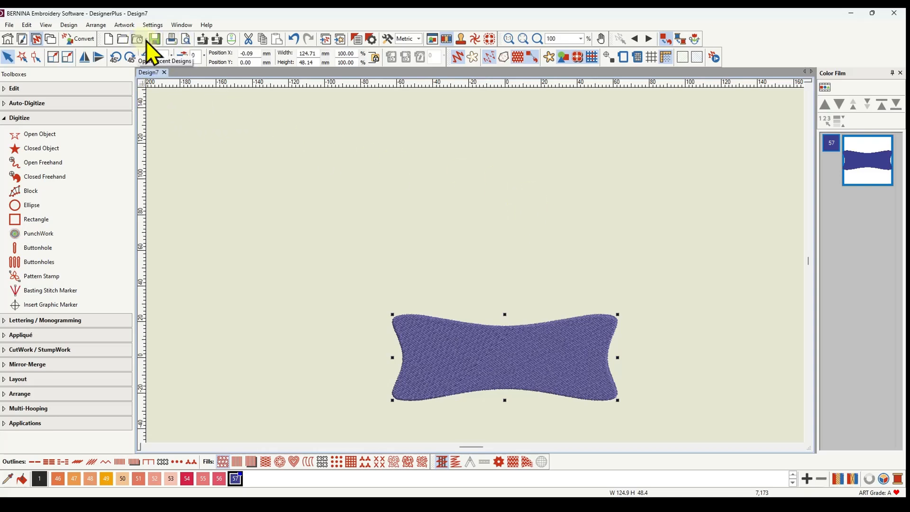
Step: Create a border named Banner in the custom border set, with a horizontal reference line across the shape's middle from its left to right edge
left_click(156, 25)
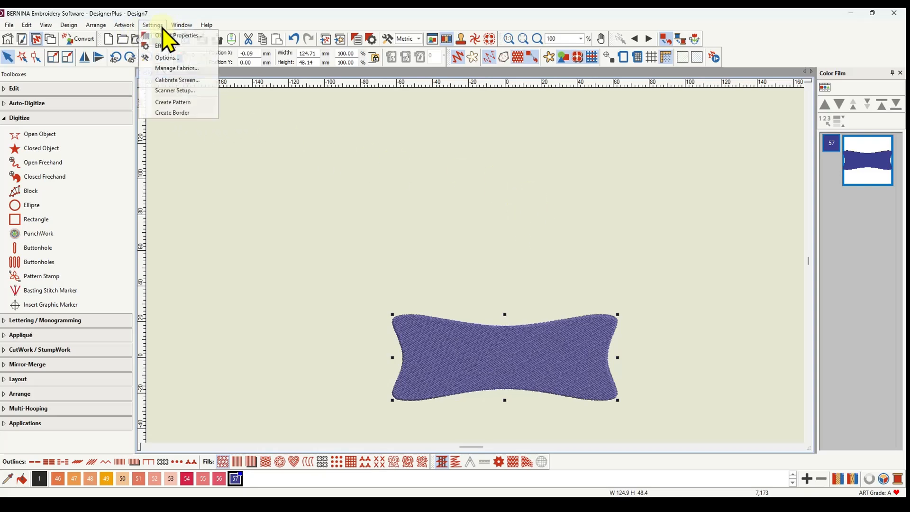
left_click(171, 114)
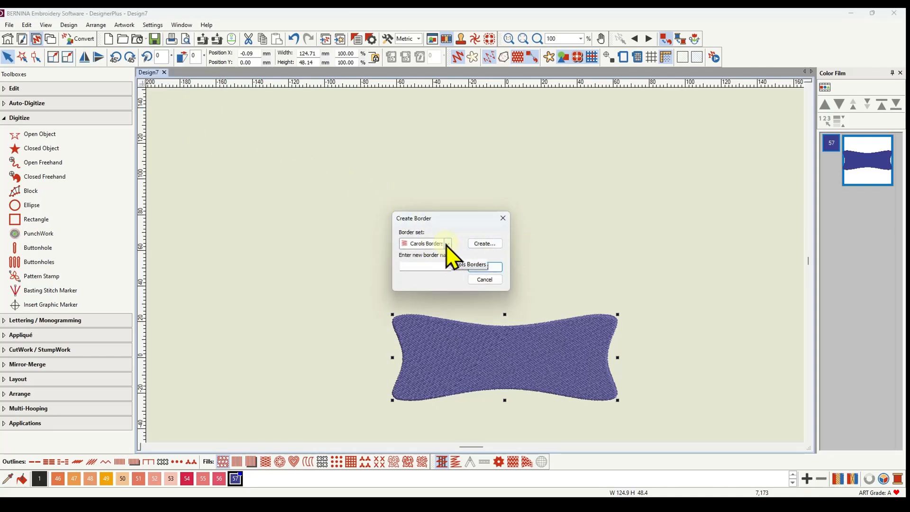
left_click(421, 266)
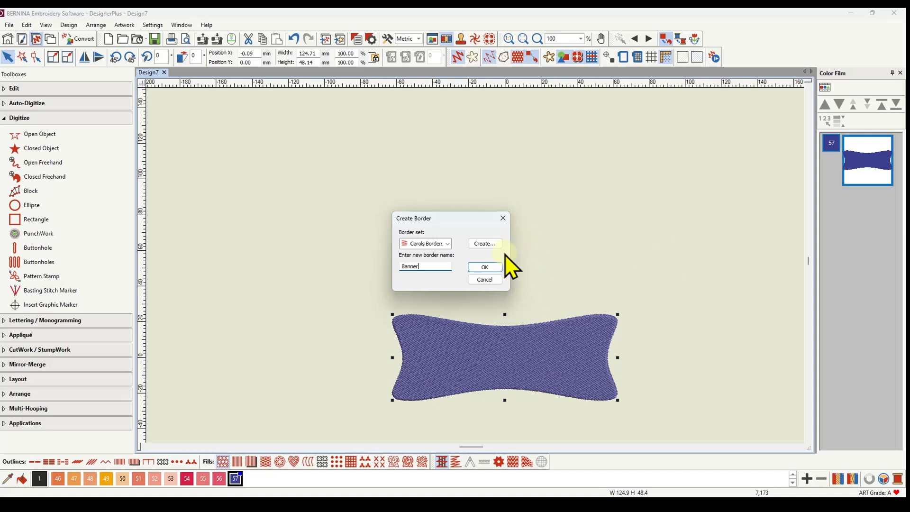
left_click(487, 268)
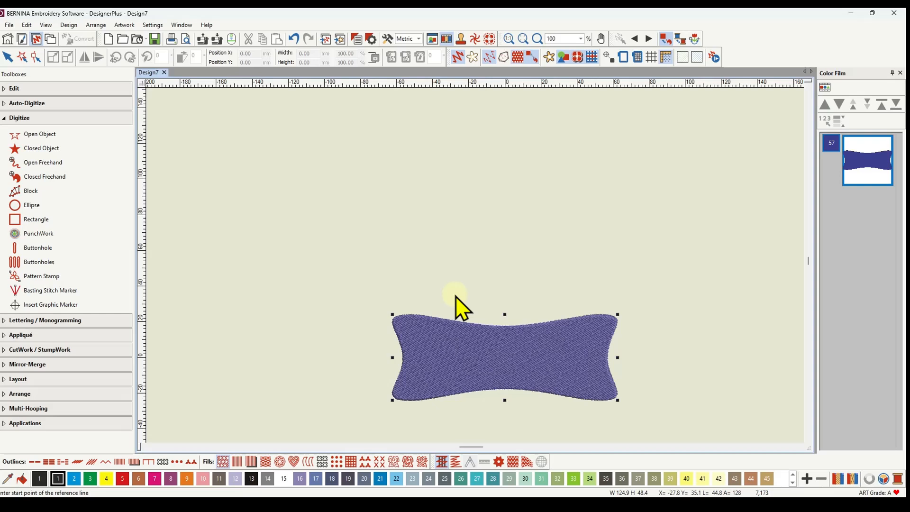
left_click(392, 359)
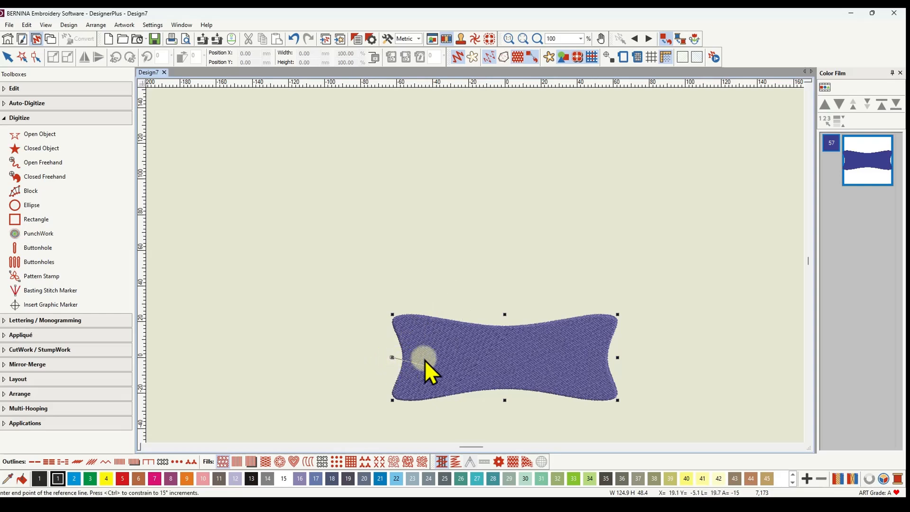
left_click(619, 358)
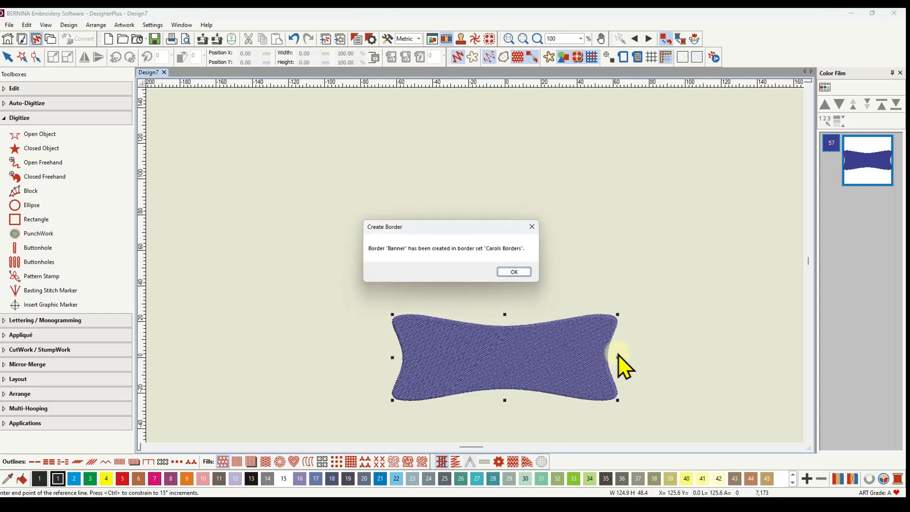
left_click(513, 272)
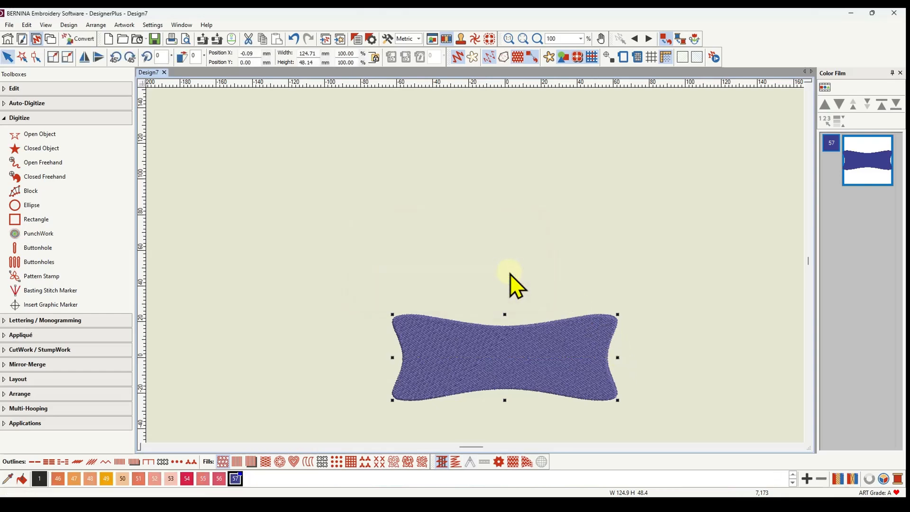
Step: In a new blank design, add the monogram lettering "Happy Birthay" with a letter height of 20 mm
left_click(109, 39)
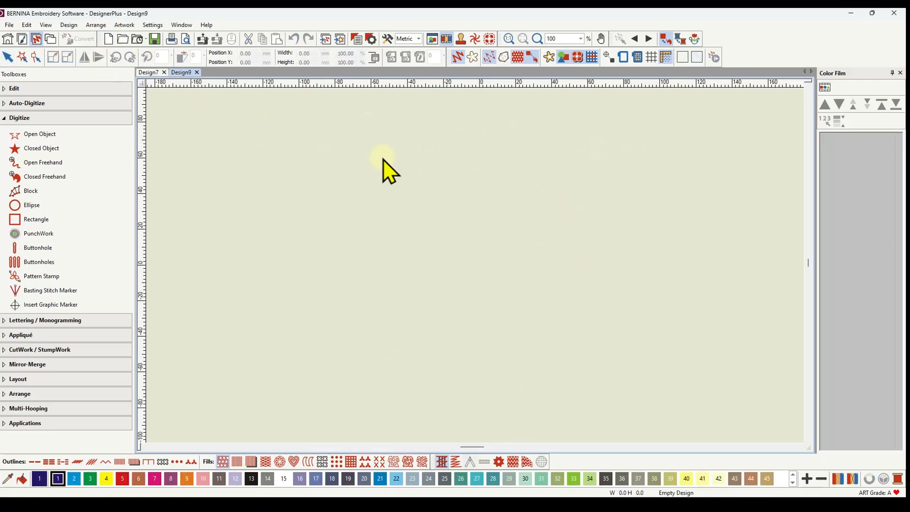
left_click(48, 320)
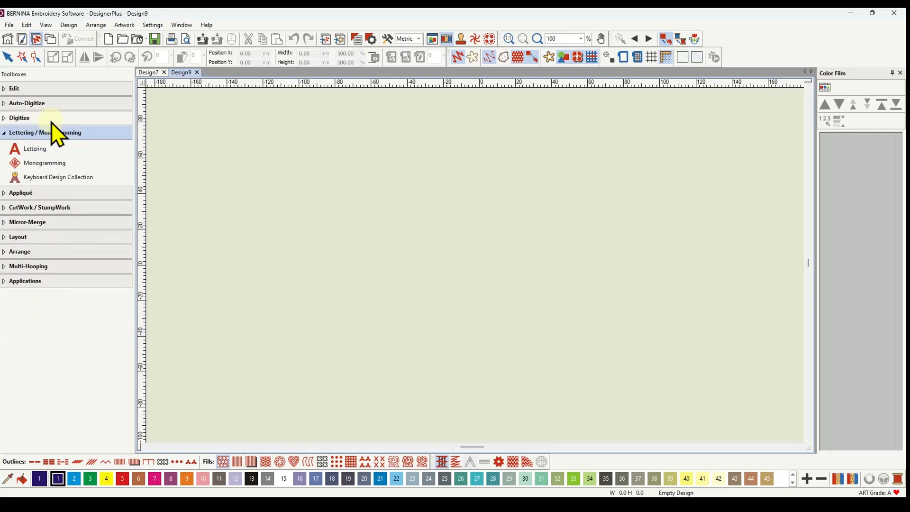
left_click(40, 166)
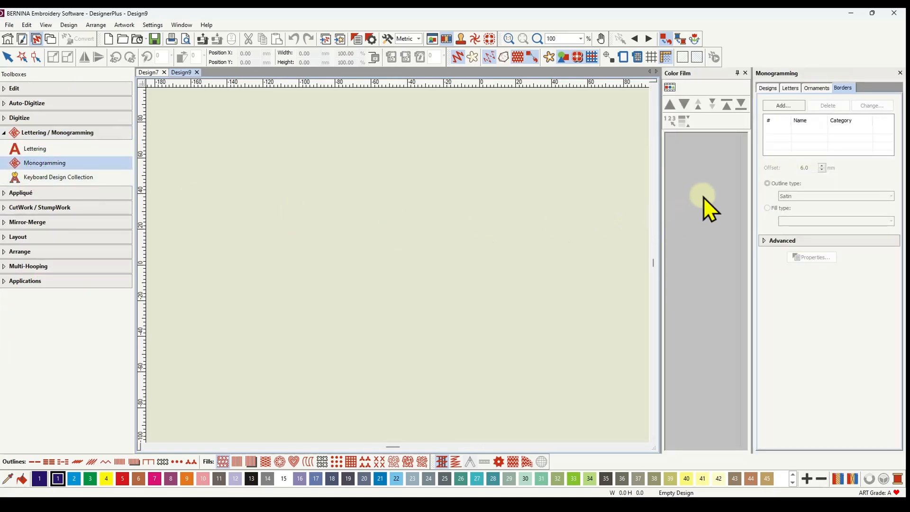
left_click(790, 89)
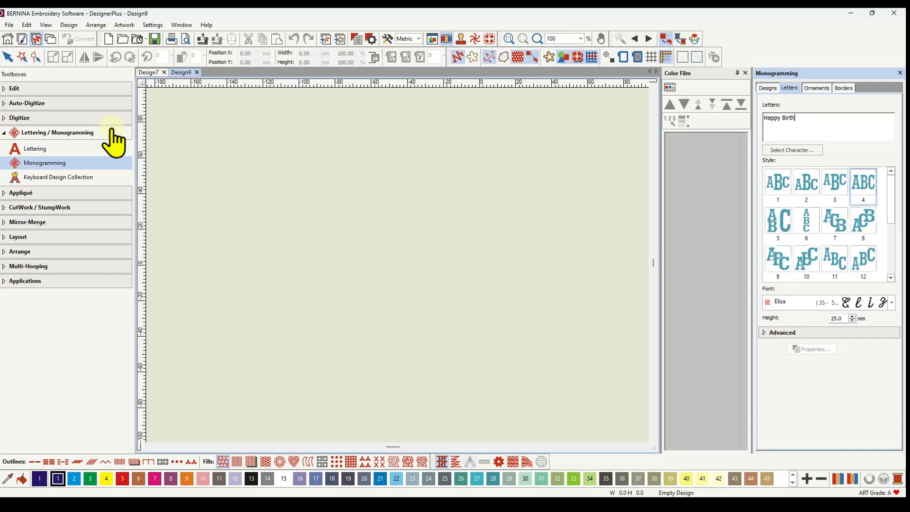
type("ay")
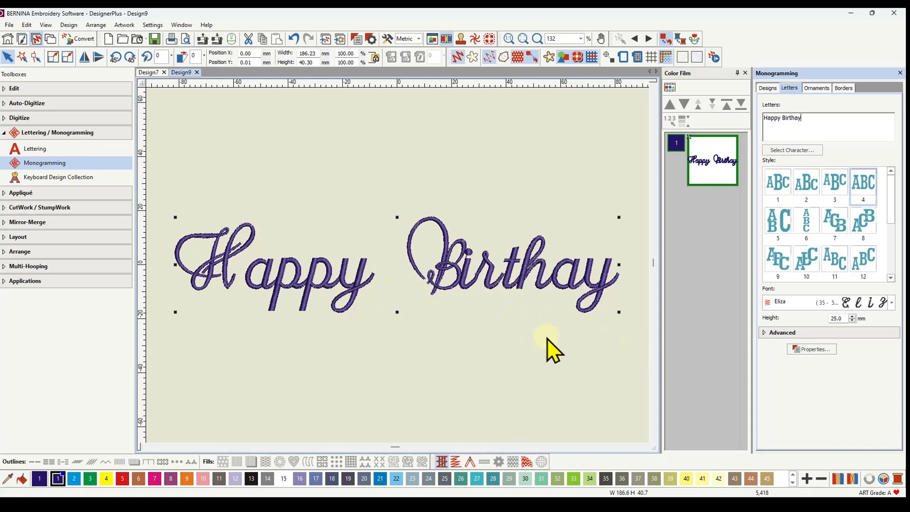
double_click(843, 319)
key("Return")
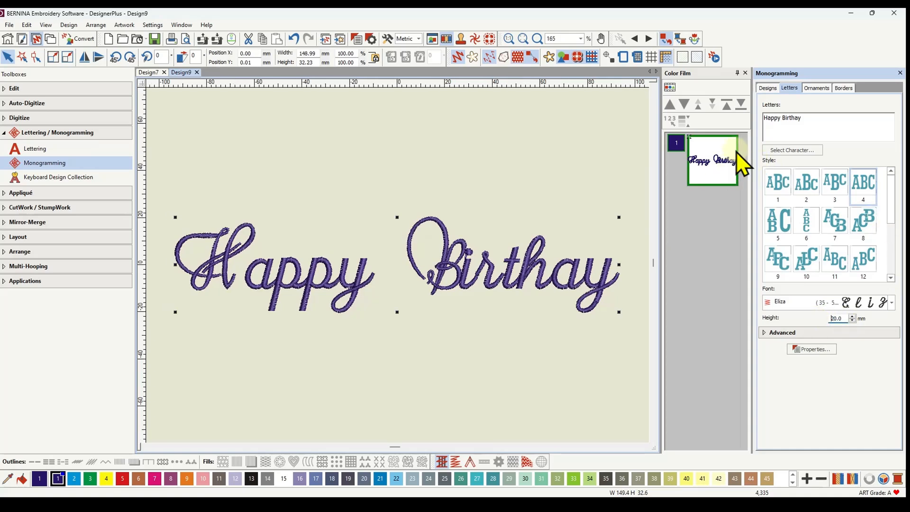
Step: Add the Banner border from the custom border set around the monogram lettering and check its satin outline properties
left_click(840, 87)
left_click(787, 107)
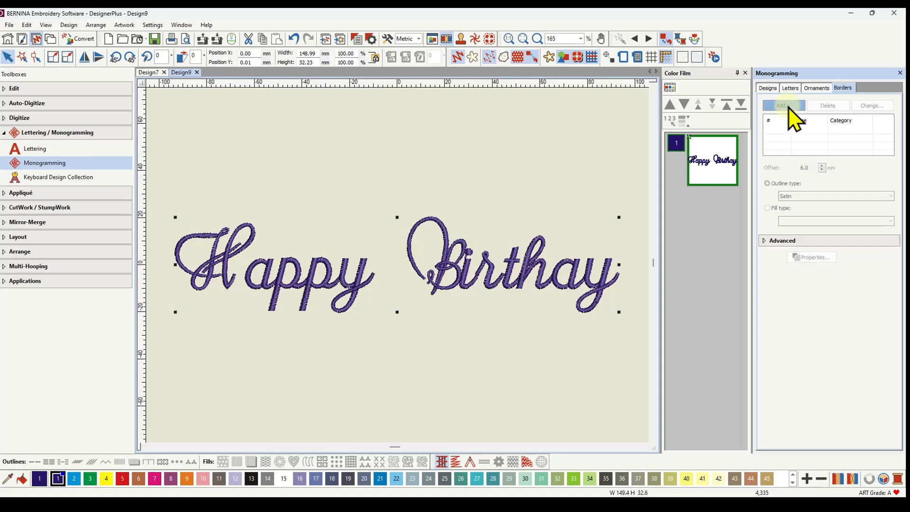
left_click(470, 163)
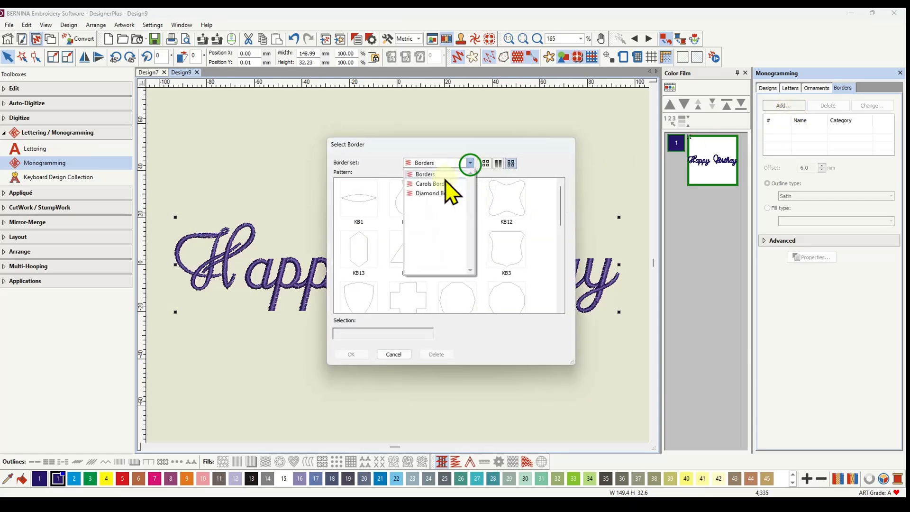
left_click(437, 194)
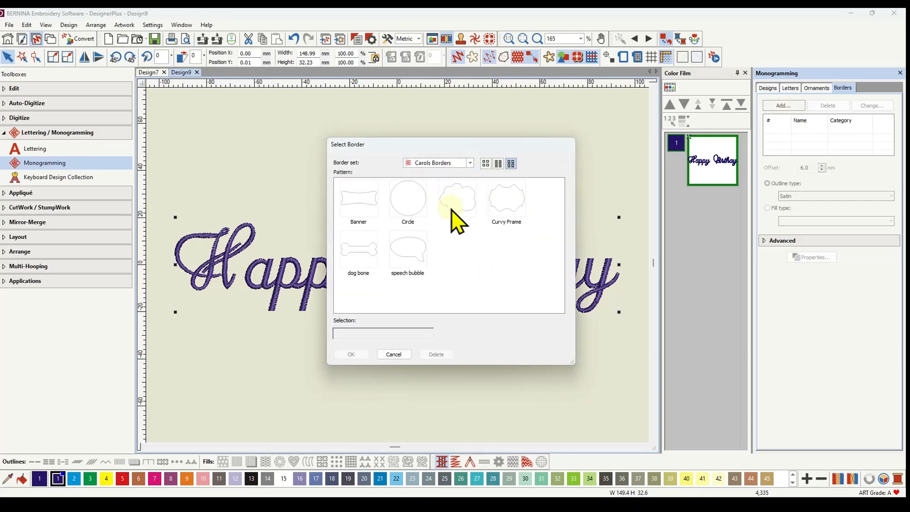
left_click(359, 202)
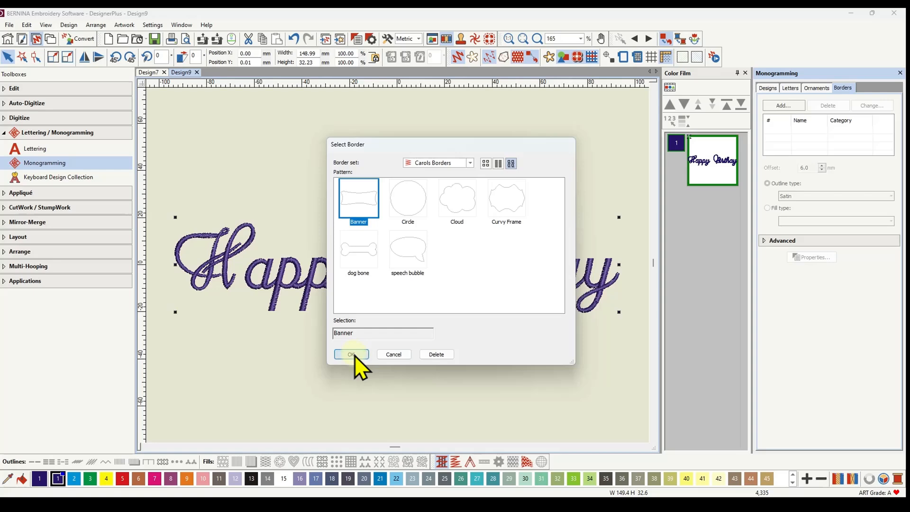
left_click(353, 354)
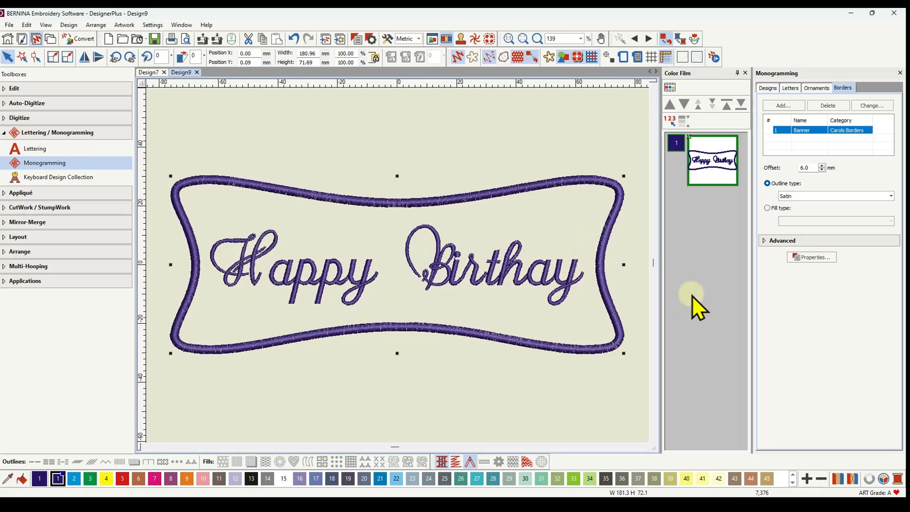
left_click(812, 258)
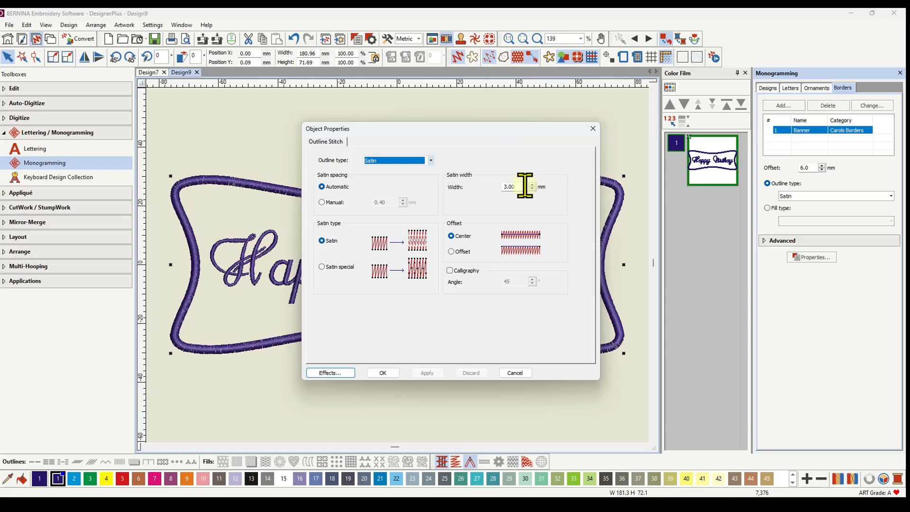
left_click(593, 128)
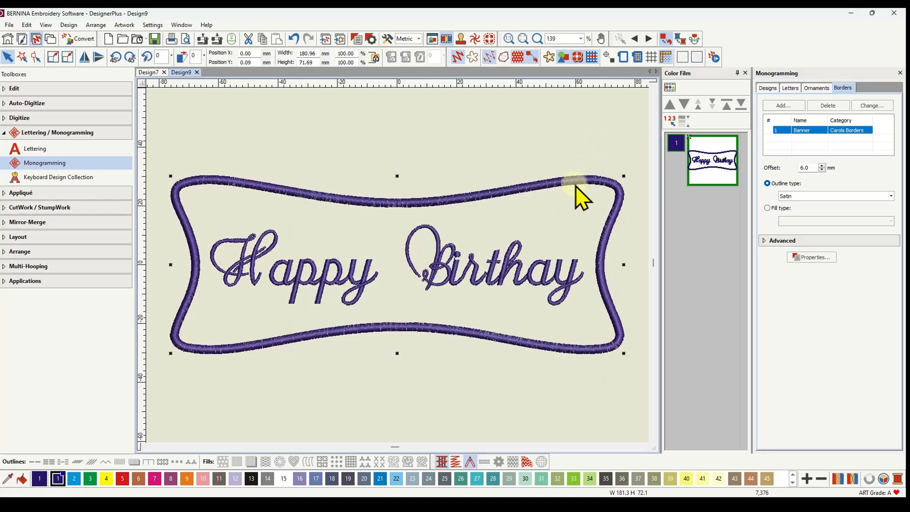